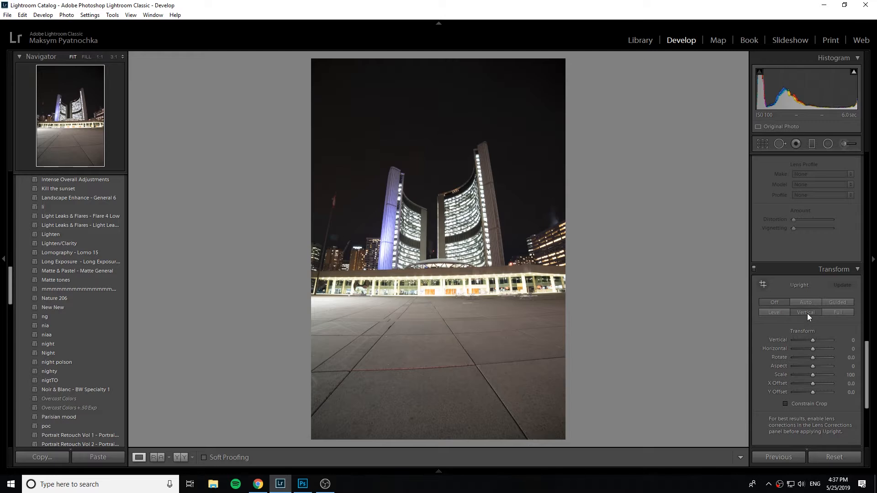
# Apply Vertical upright correction to the photo and set Aspect to -100, Scale to 114, Rotate to -0.4 and X Offset to -1.5.
pyautogui.click(804, 314)
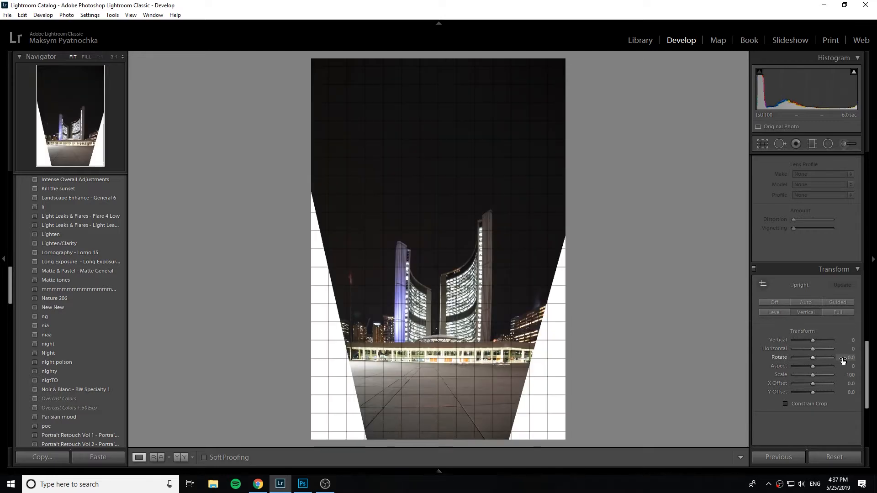
pyautogui.moveTo(849, 367); pyautogui.dragTo(809, 367)
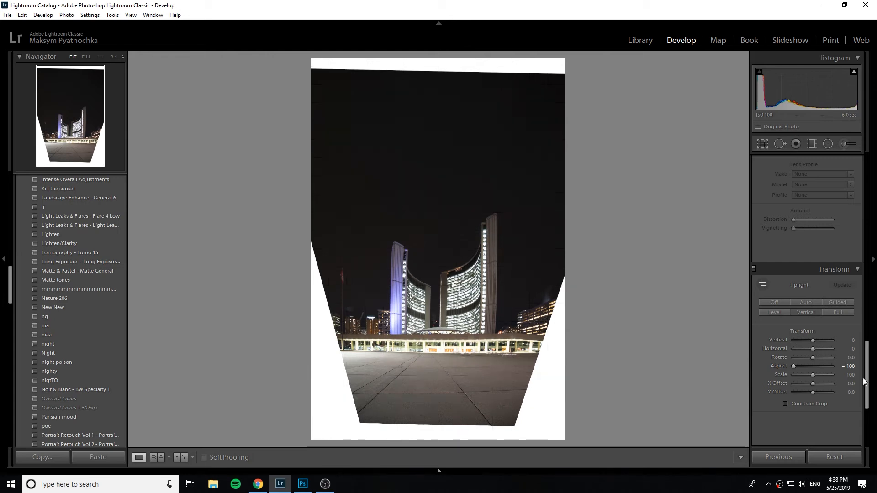
pyautogui.moveTo(849, 374); pyautogui.dragTo(855, 374)
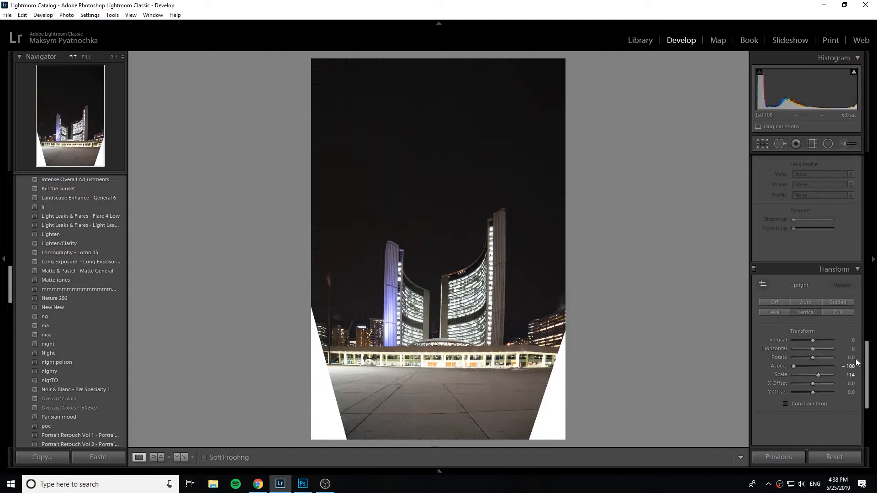
pyautogui.moveTo(854, 360); pyautogui.dragTo(852, 360)
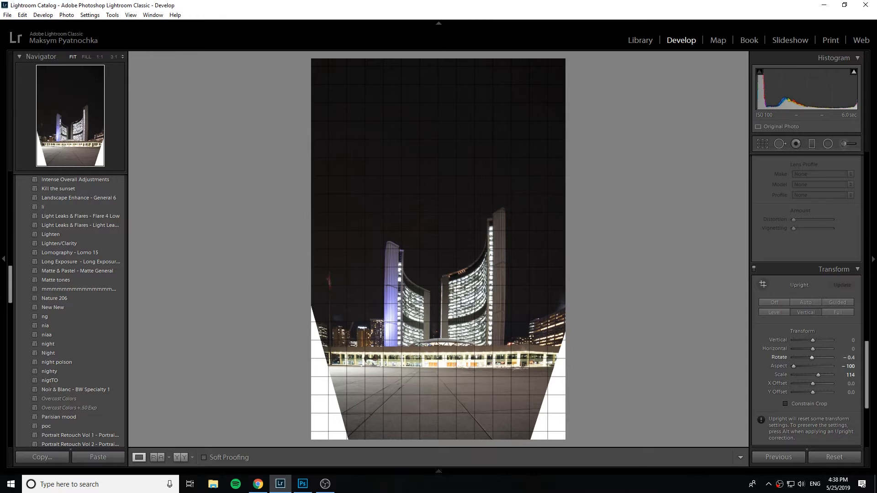
pyautogui.moveTo(852, 383); pyautogui.dragTo(850, 383)
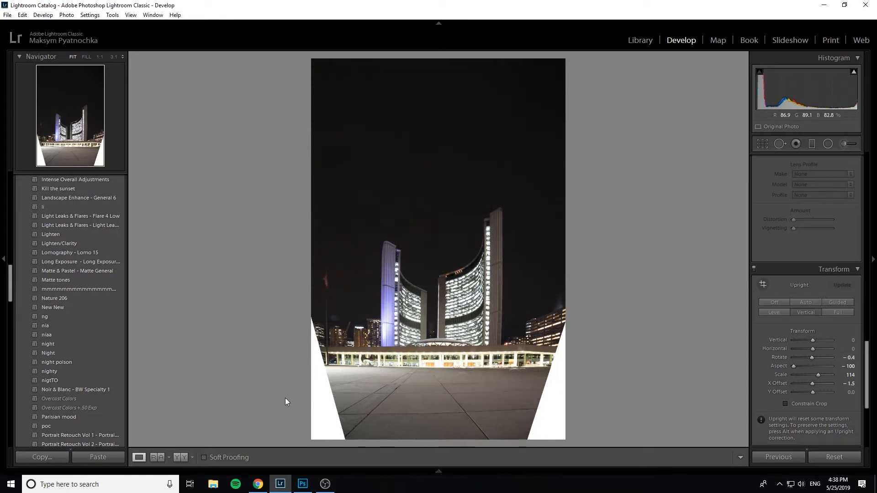
# Apply the lowercase "night" preset to the photo of the towers.
pyautogui.click(47, 344)
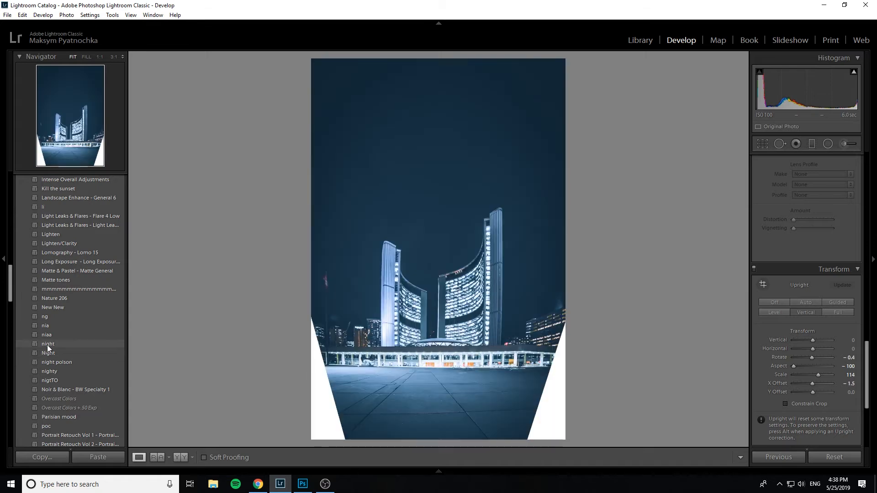
pyautogui.click(47, 344)
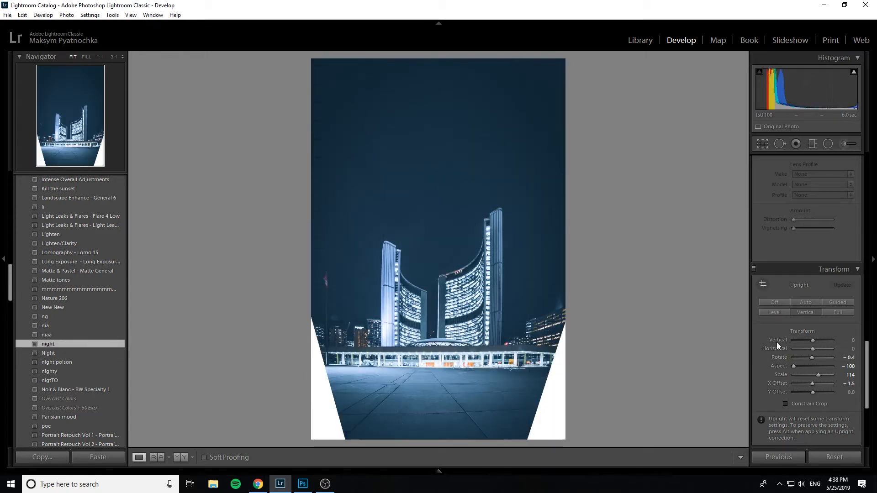
# Enable lens profile corrections and choose the Rokinon 14mm f/2.8 ED AS IF UMC profile.
pyautogui.scroll(5, 767, 337)
pyautogui.scroll(2, 768, 353)
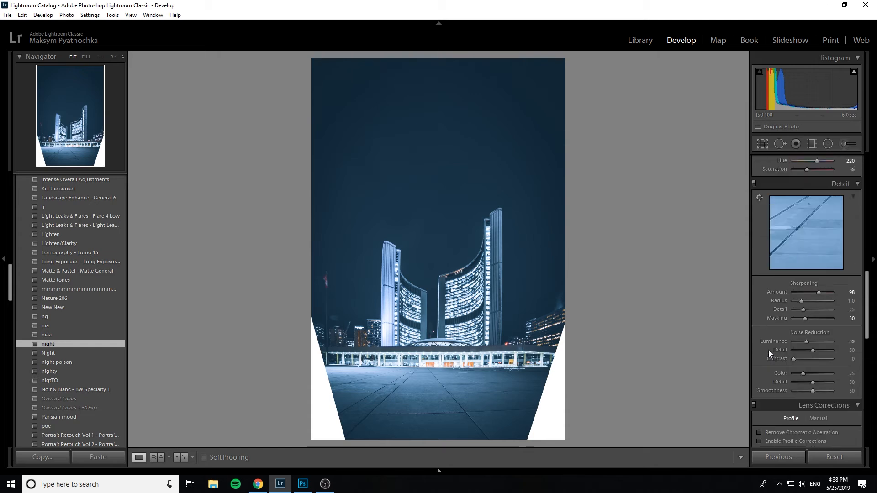
pyautogui.scroll(-2, 768, 350)
pyautogui.click(758, 365)
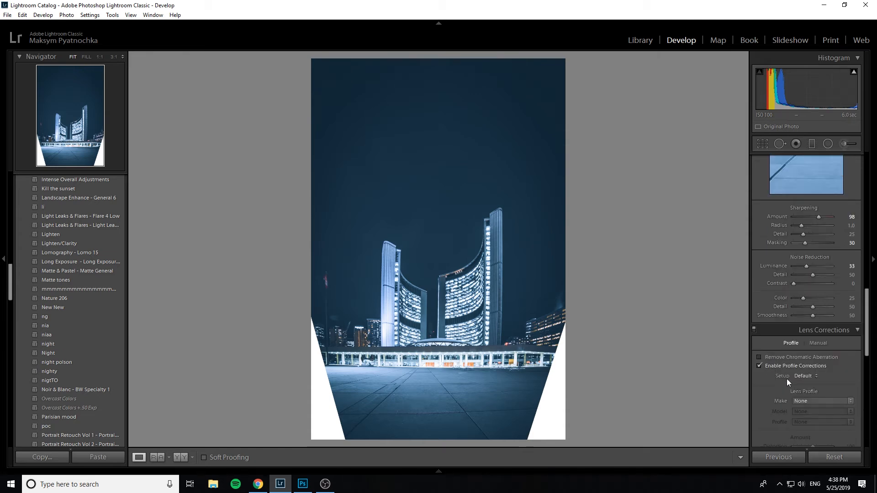
pyautogui.scroll(-2, 787, 379)
pyautogui.click(819, 325)
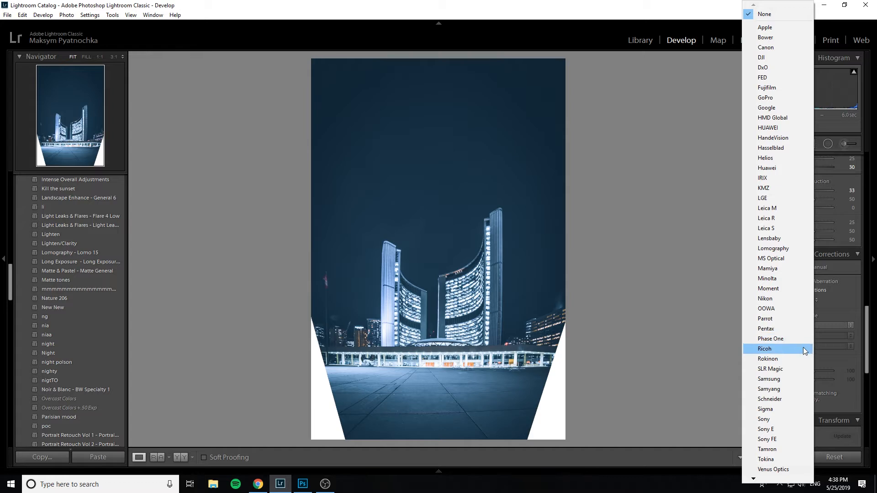
pyautogui.click(798, 358)
pyautogui.click(823, 337)
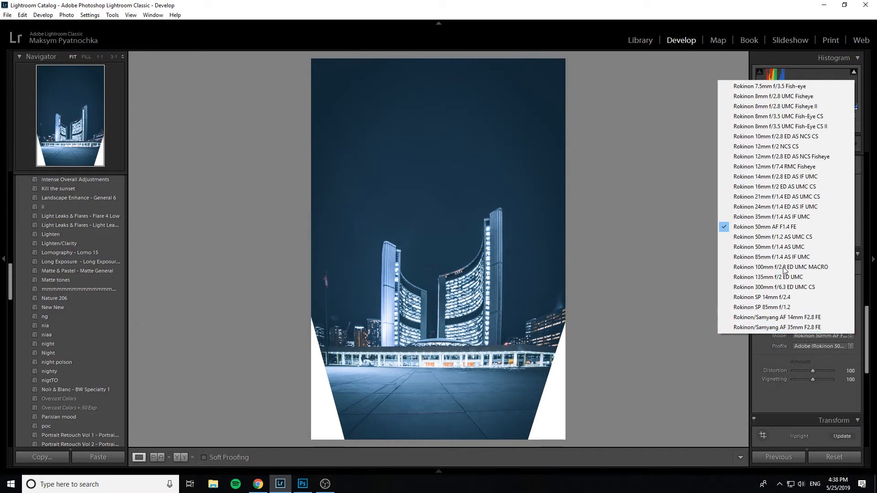
pyautogui.click(771, 176)
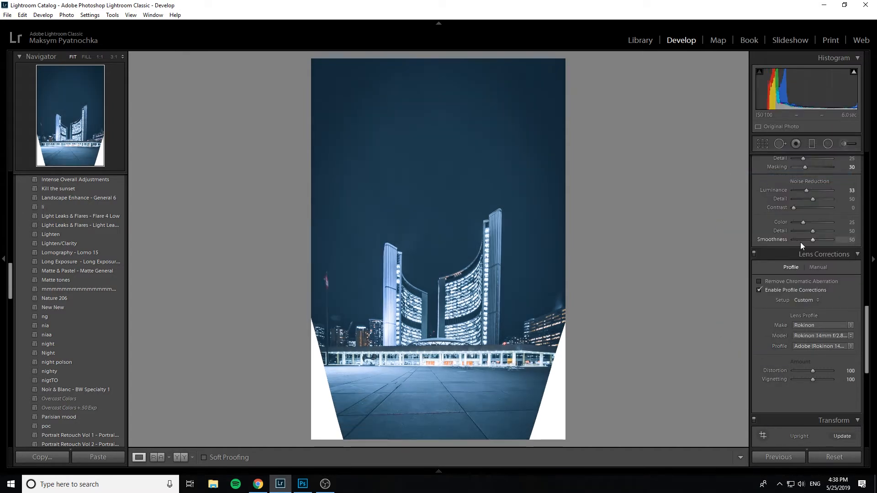
# Turn off the Effects adjustments so the post-crop vignette is not applied to the photo.
pyautogui.scroll(3, 791, 307)
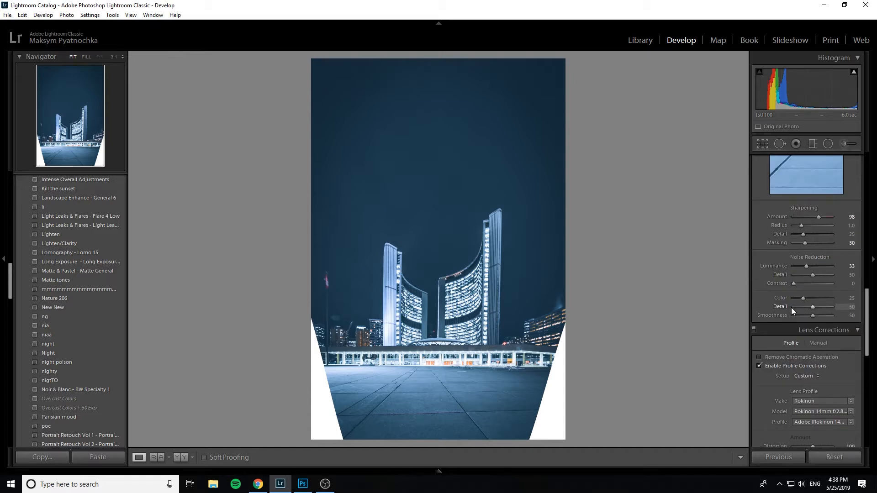
pyautogui.scroll(-10, 790, 307)
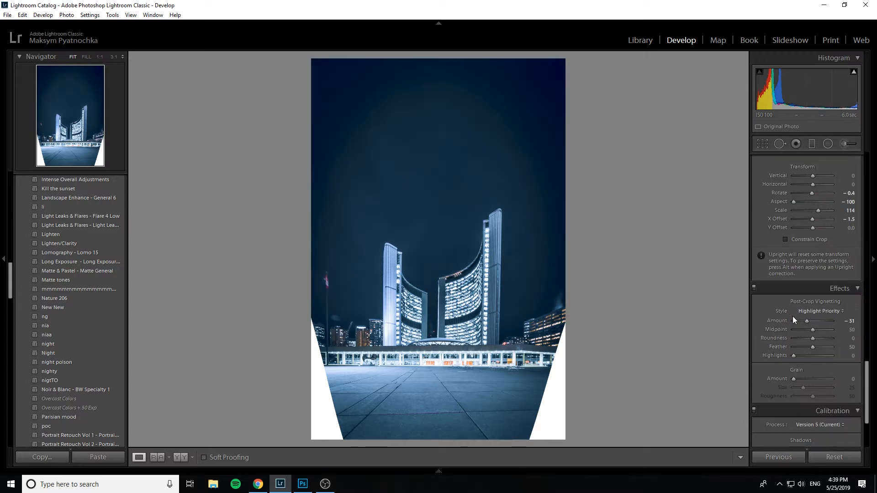
pyautogui.click(753, 288)
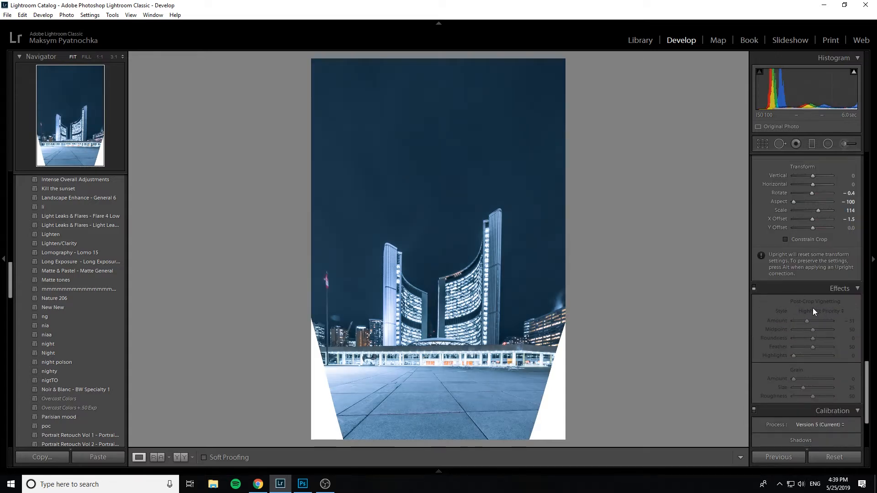
# Send the developed photo to Adobe Photoshop CC 2019 for editing.
pyautogui.rightClick(449, 286)
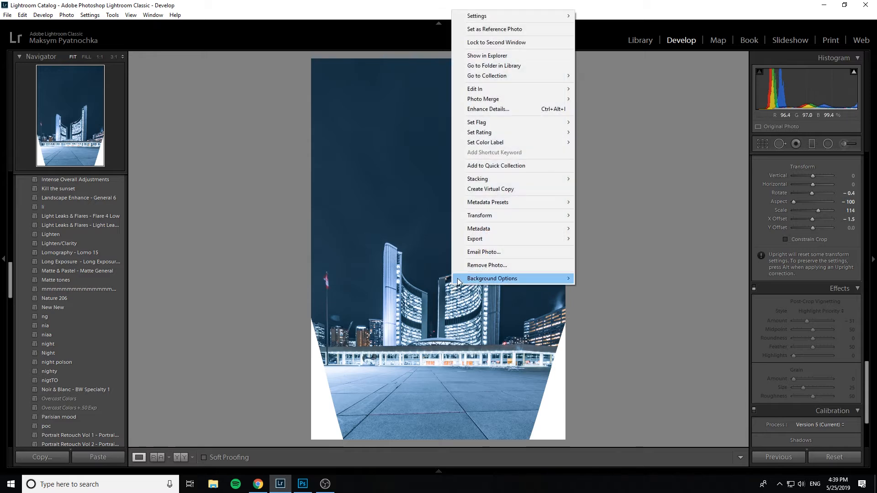
pyautogui.moveTo(523, 89)
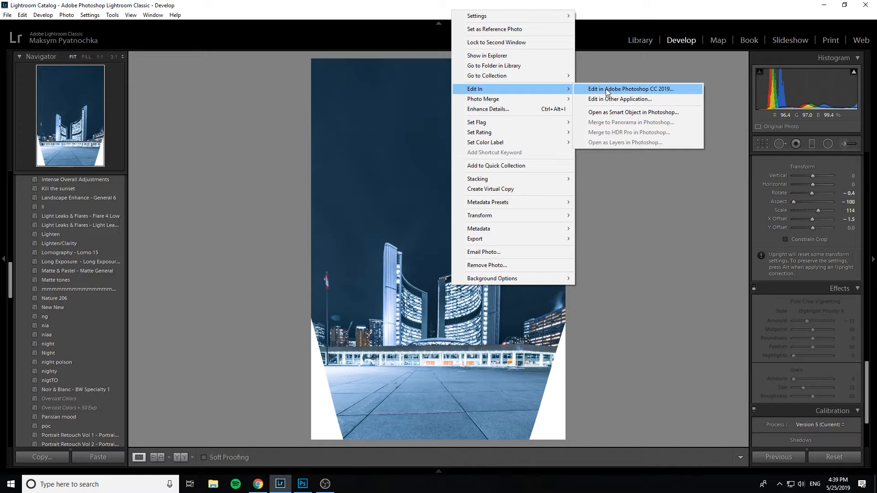
pyautogui.click(651, 250)
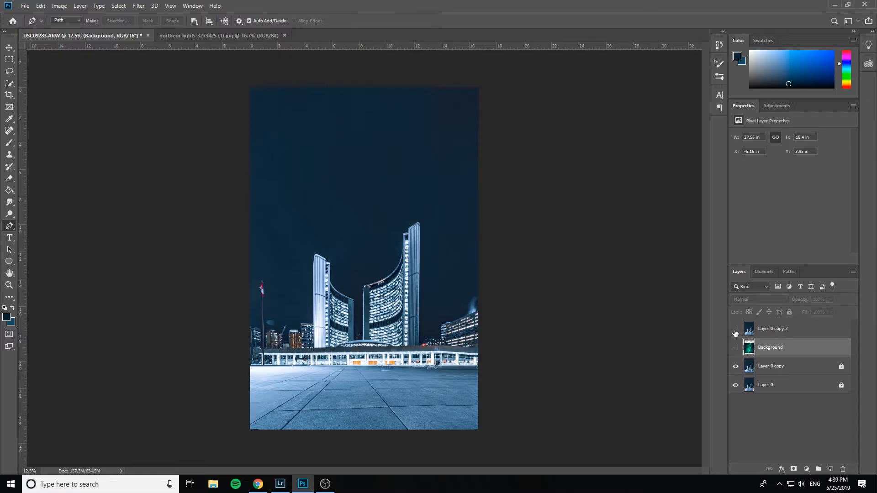
# Hide the Layer 0 copy layer, then duplicate Layer 0 and unlock the duplicate for editing with the Lasso tool.
pyautogui.click(735, 367)
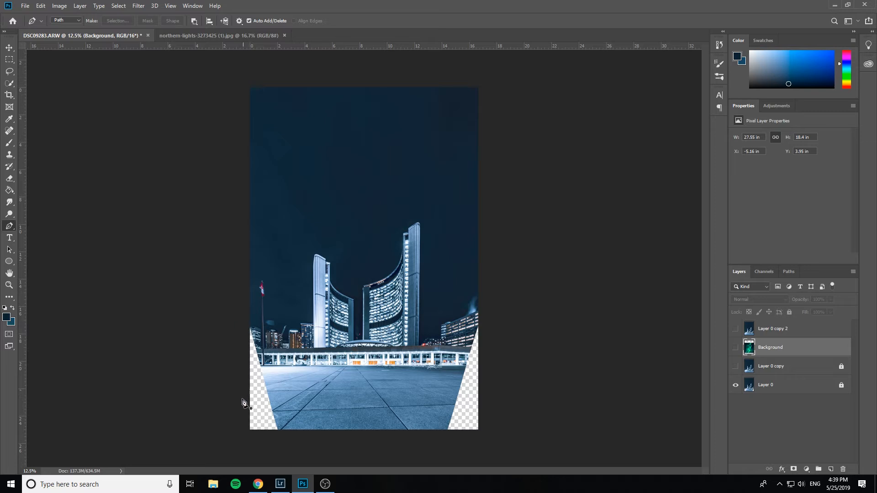
pyautogui.click(9, 76)
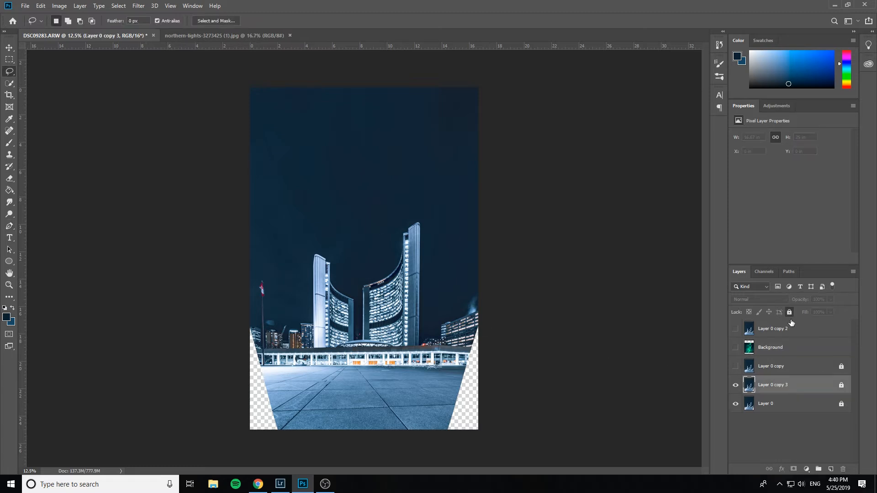
pyautogui.click(791, 315)
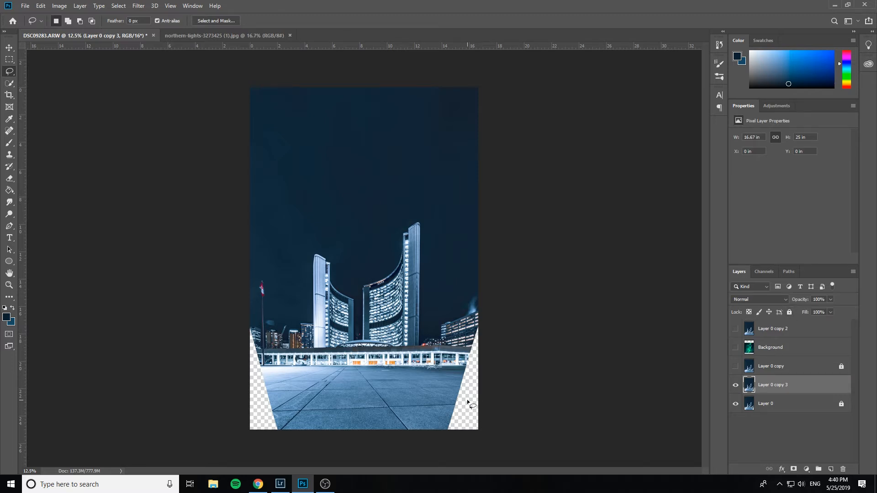
# Lasso the upper part of the transparent gap beside the right-hand buildings, fill it with Content-Aware at 100% opacity and deselect.
pyautogui.moveTo(481, 325)
pyautogui.mouseDown()
pyautogui.moveTo(462, 367)
pyautogui.moveTo(487, 366)
pyautogui.moveTo(497, 329)
pyautogui.mouseUp()
pyautogui.click(41, 5)
pyautogui.click(106, 148)
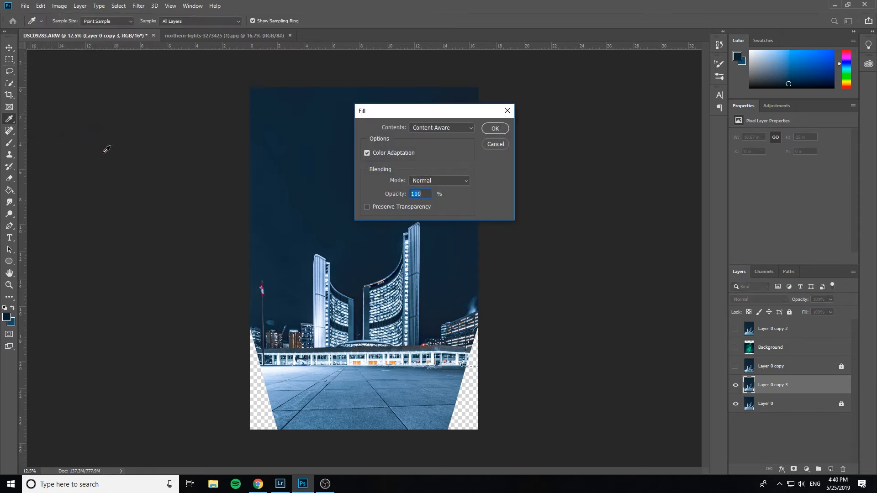
pyautogui.click(492, 128)
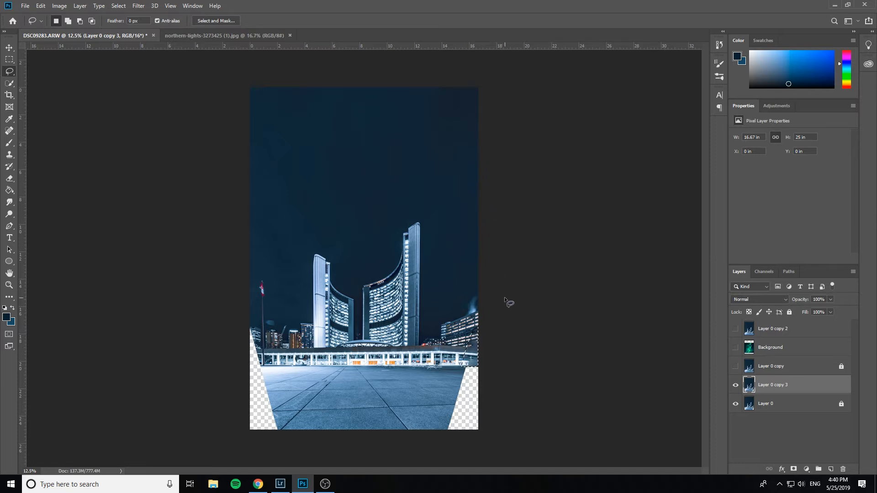
pyautogui.hotkey('ctrl', 'd')
# Lasso the remaining transparent wedge in the lower-right pavement, fill it with Content-Aware and clear the selection.
pyautogui.moveTo(519, 371); pyautogui.dragTo(520, 361)
pyautogui.click(41, 5)
pyautogui.click(55, 137)
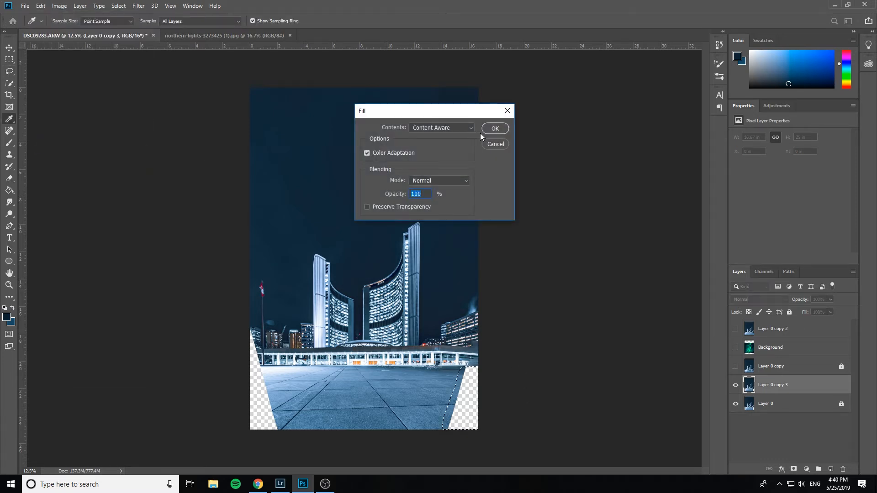
pyautogui.click(489, 130)
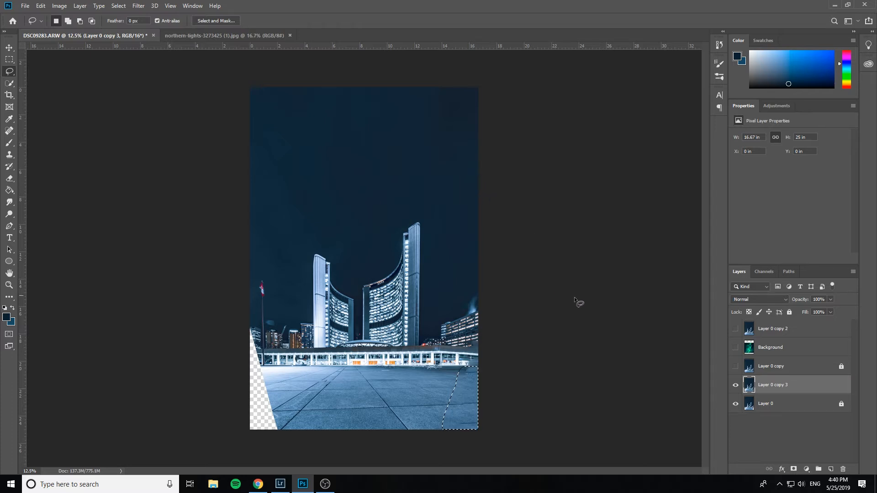
pyautogui.hotkey('ctrl', 'd')
# Retouch the filled seams along the photo's right edge using the Spot Healing Brush at a size of 201 px.
pyautogui.click(9, 131)
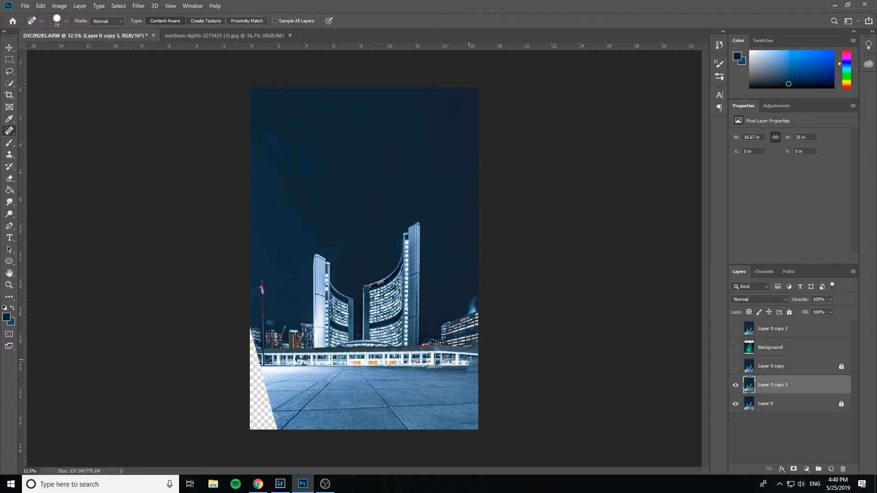
pyautogui.rightClick(471, 377)
pyautogui.moveTo(548, 368); pyautogui.dragTo(550, 369)
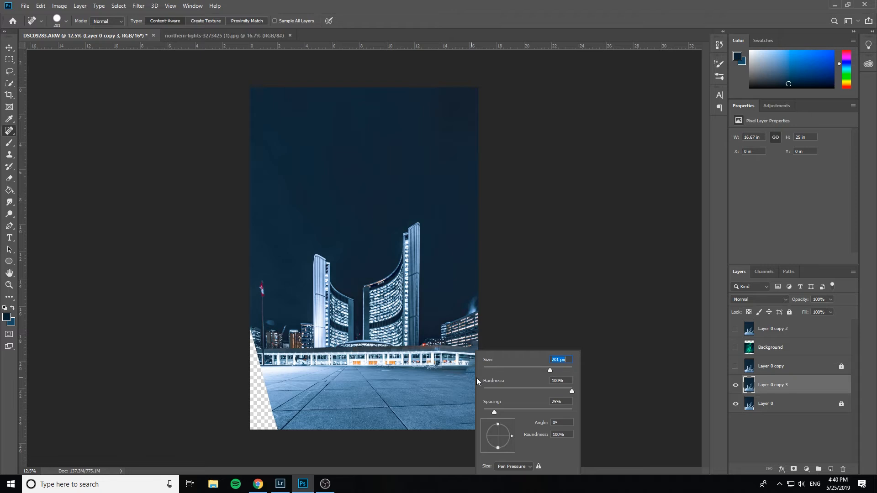
pyautogui.click(465, 374)
pyautogui.moveTo(465, 374)
pyautogui.mouseDown()
pyautogui.moveTo(454, 375)
pyautogui.moveTo(505, 378)
pyautogui.moveTo(469, 374)
pyautogui.moveTo(477, 374)
pyautogui.mouseUp()
pyautogui.moveTo(461, 405)
pyautogui.mouseDown()
pyautogui.moveTo(509, 409)
pyautogui.moveTo(470, 406)
pyautogui.moveTo(503, 423)
pyautogui.mouseUp()
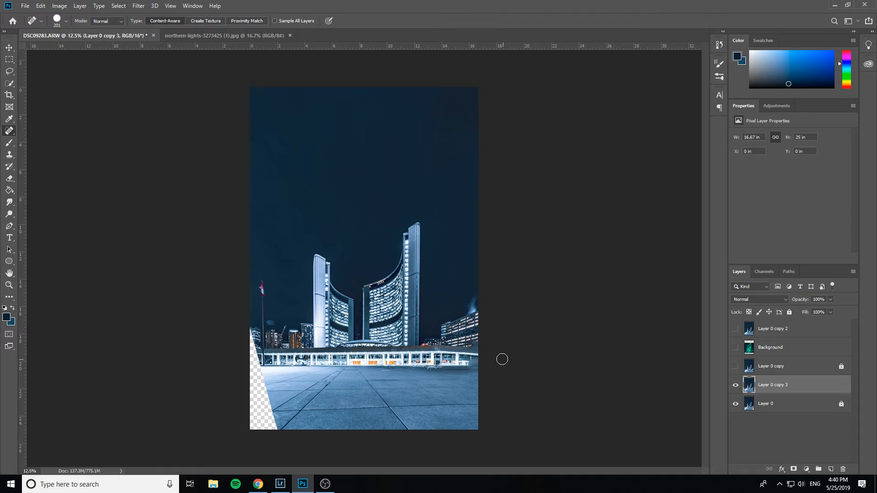
pyautogui.click(475, 344)
# Hide Layer 0 copy 3 and show the fully filled Layer 0 copy, toggling its visibility to compare before and after.
pyautogui.click(9, 47)
pyautogui.click(735, 385)
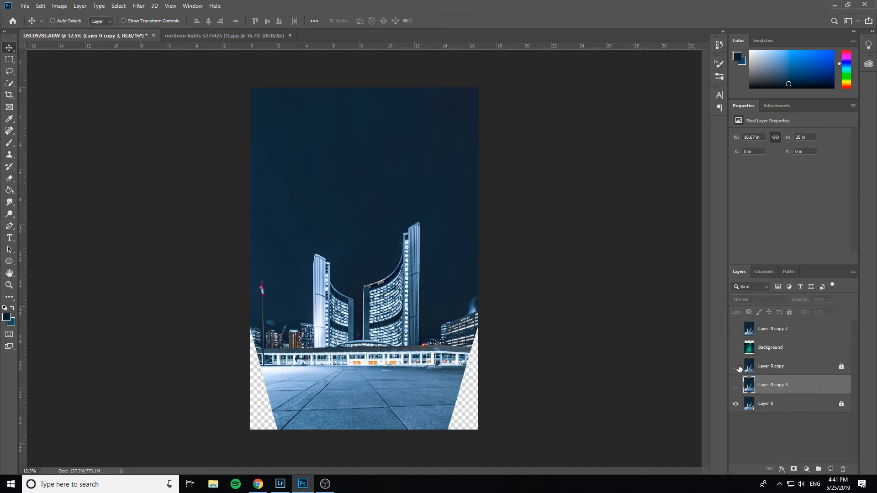
pyautogui.click(736, 367)
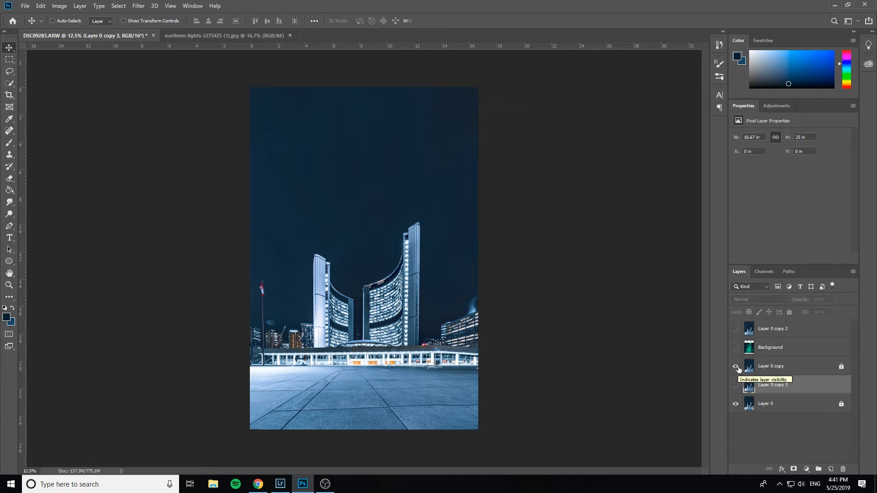
pyautogui.click(736, 366)
pyautogui.click(735, 366)
pyautogui.click(736, 367)
pyautogui.click(736, 367)
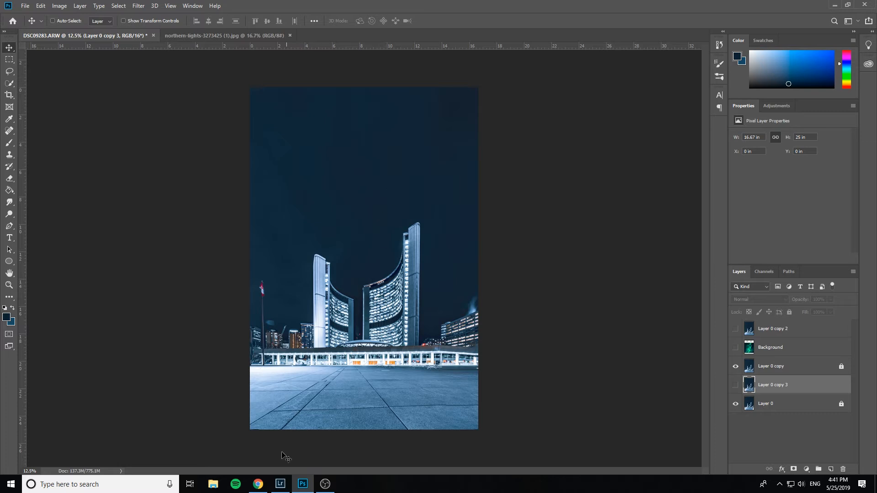
# View the northern lights stock image on Pixabay in Chrome and return to Photoshop.
pyautogui.click(258, 484)
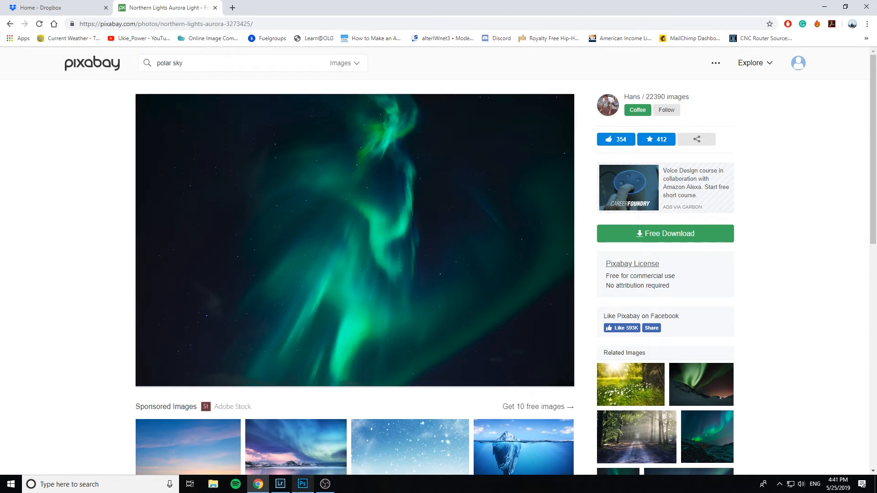
pyautogui.click(301, 485)
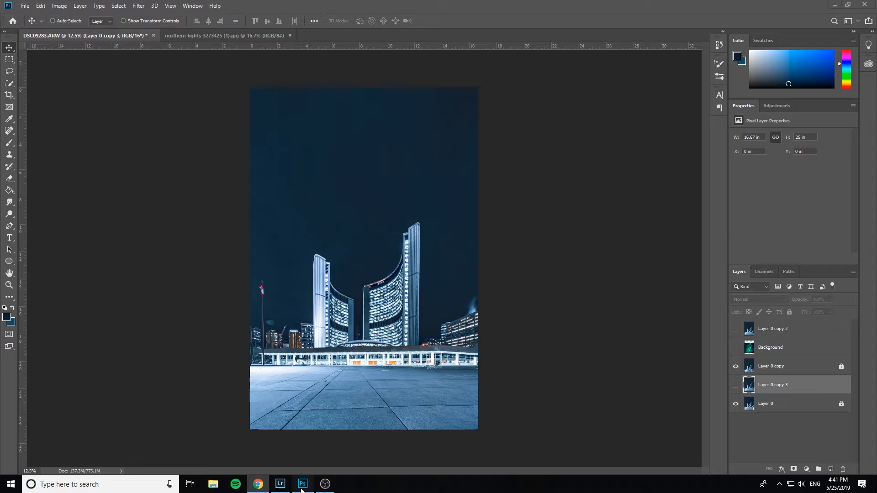
# Show the Background layer containing the northern lights sky above the building photo.
pyautogui.click(735, 348)
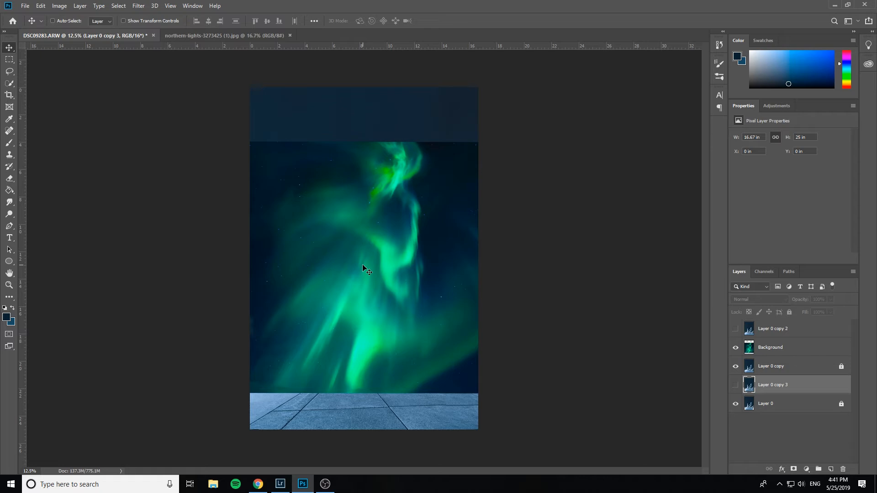
pyautogui.press('ctrl')
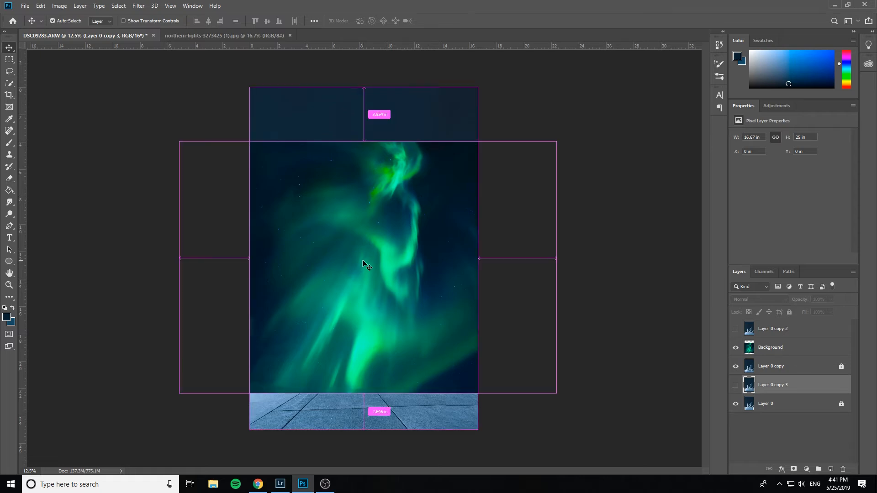
# Rotate the Background layer's northern lights image about 90° clockwise so that it covers the whole canvas.
pyautogui.click(771, 347)
pyautogui.hotkey('ctrl', 't')
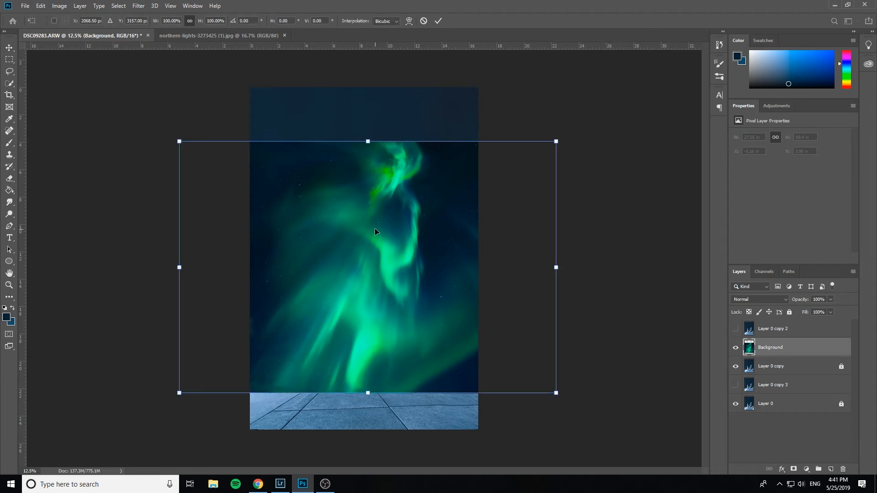
pyautogui.moveTo(572, 138); pyautogui.dragTo(438, 373)
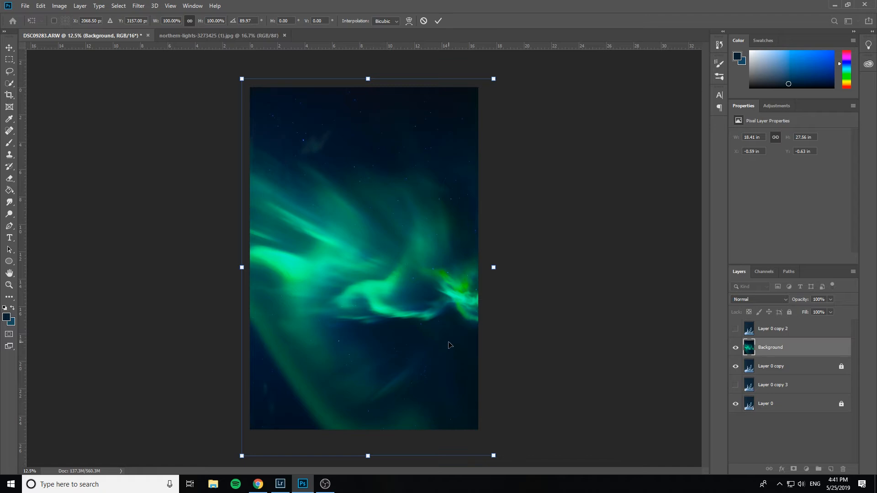
pyautogui.press('Return')
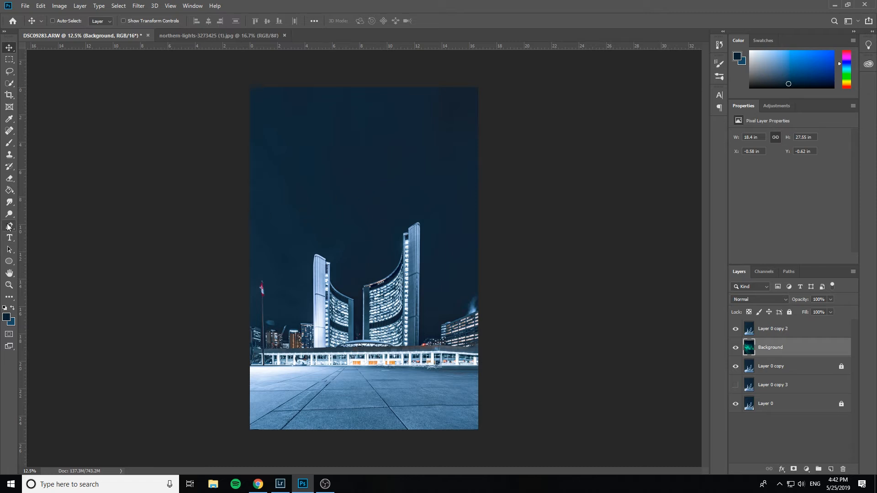
# Start a Pen tool path on Layer 0 copy 2, tracing the roofline of the building at the photo's left edge.
pyautogui.click(10, 226)
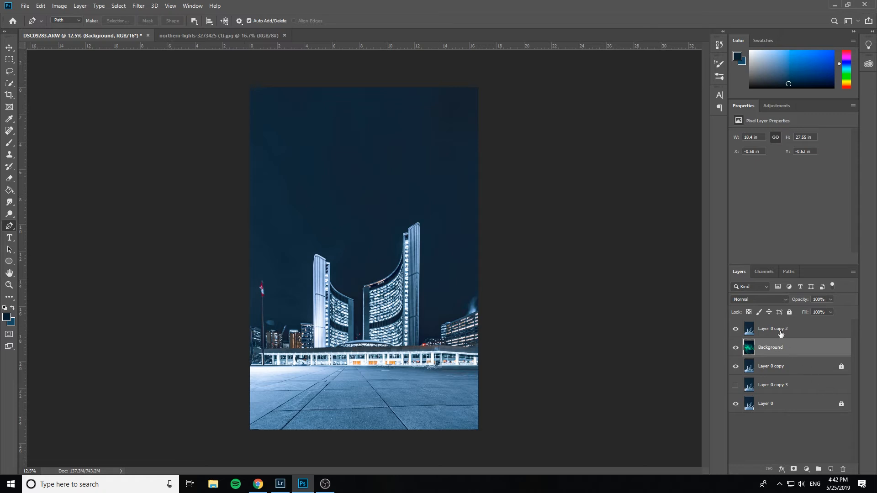
pyautogui.hotkey('alt', ']')
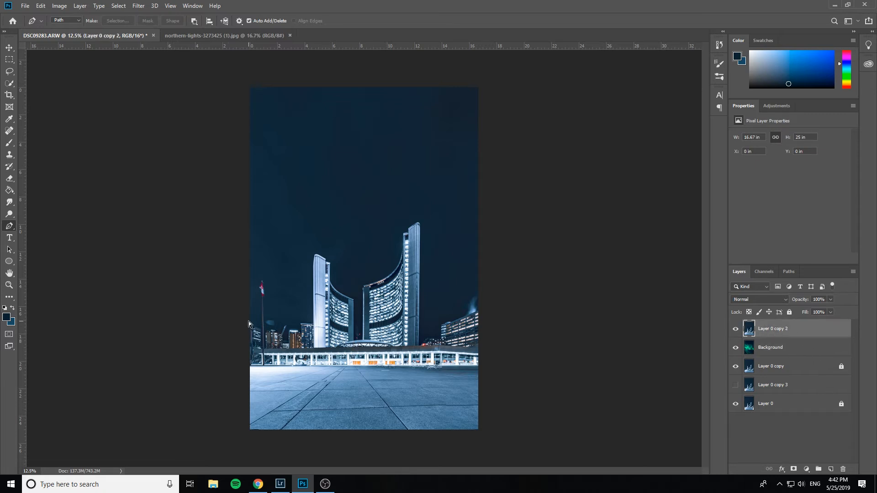
pyautogui.hotkey('ctrl', '+')
pyautogui.hotkey('ctrl', '+')
pyautogui.hotkey('ctrl', '+')
pyautogui.hotkey('ctrl', '+')
pyautogui.scroll(-3, 251, 322)
pyautogui.moveTo(360, 471); pyautogui.dragTo(280, 460)
pyautogui.scroll(-5, 231, 336)
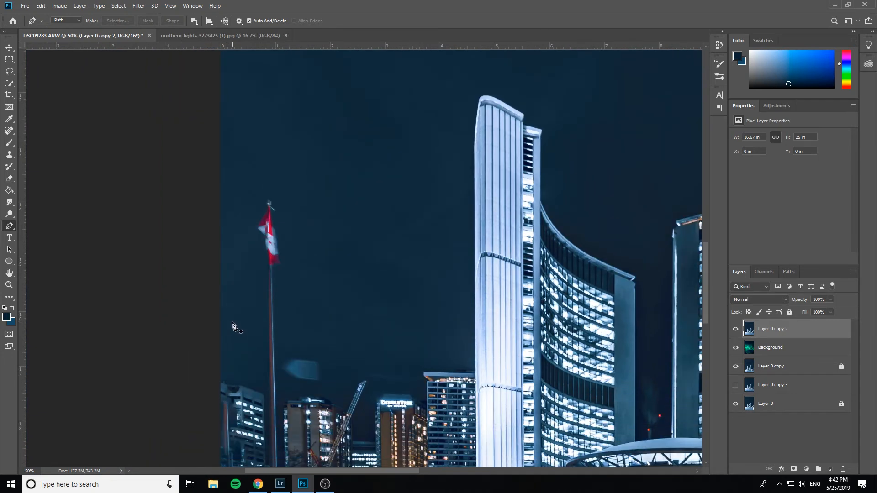
pyautogui.hotkey('ctrl', '+')
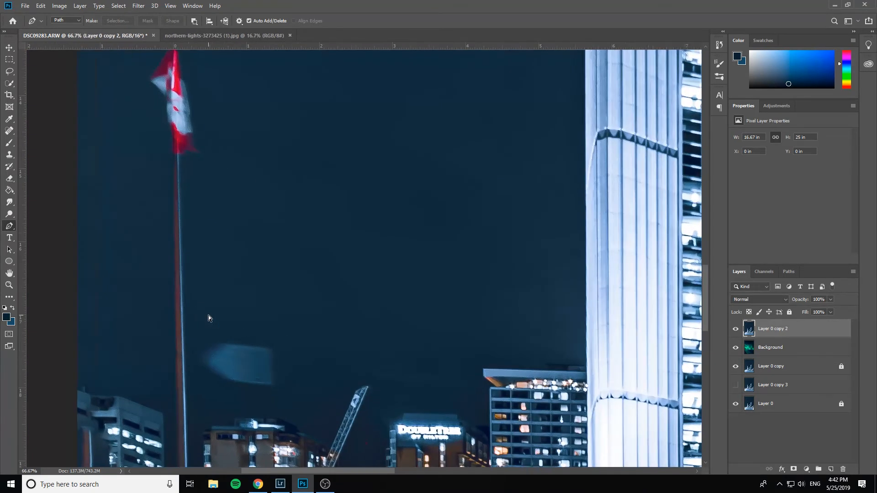
pyautogui.moveTo(358, 470); pyautogui.dragTo(332, 469)
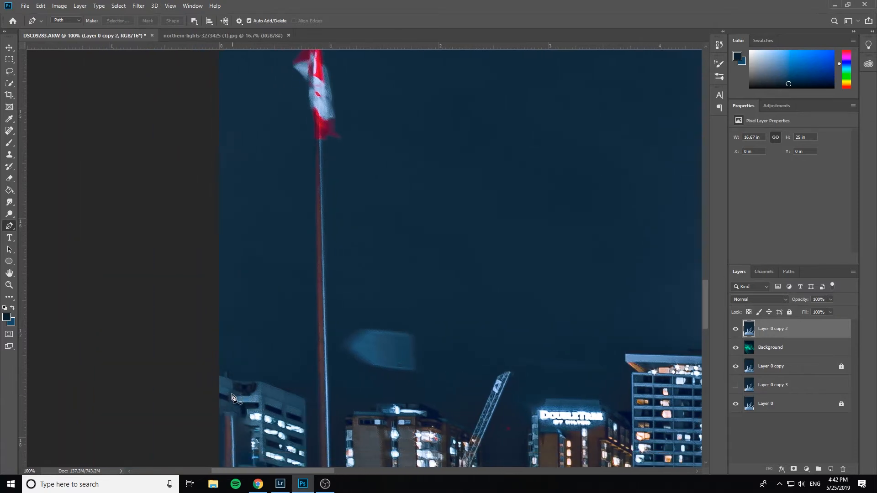
pyautogui.hotkey('ctrl', '+')
pyautogui.scroll(-4, 227, 348)
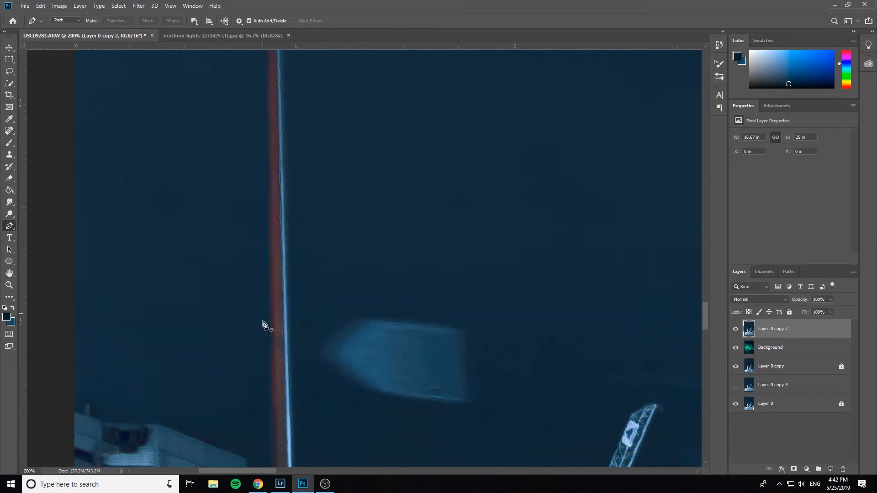
pyautogui.scroll(-2, 272, 364)
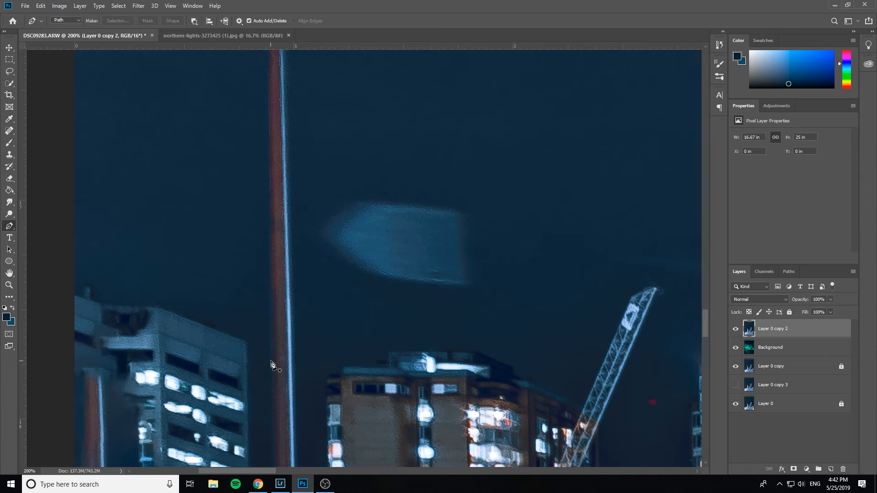
pyautogui.click(65, 270)
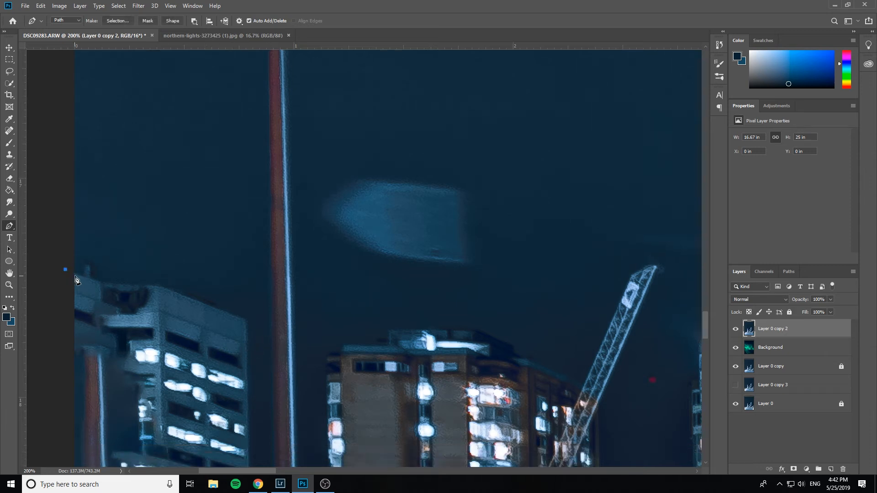
pyautogui.click(81, 277)
pyautogui.click(100, 283)
pyautogui.click(159, 287)
pyautogui.click(246, 319)
# Continue the path down that building's side and up the left edge of the flagpole and flag.
pyautogui.scroll(-4, 290, 323)
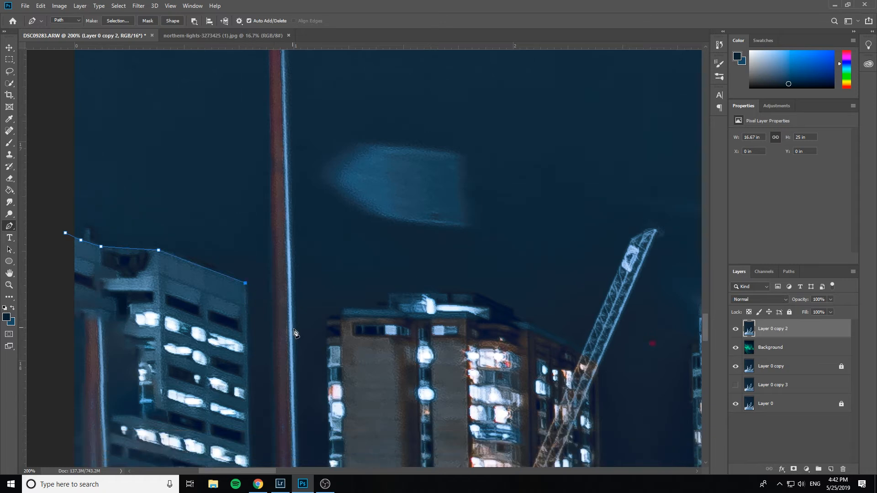
pyautogui.scroll(-1, 255, 369)
pyautogui.click(255, 415)
pyautogui.click(275, 424)
pyautogui.click(272, 124)
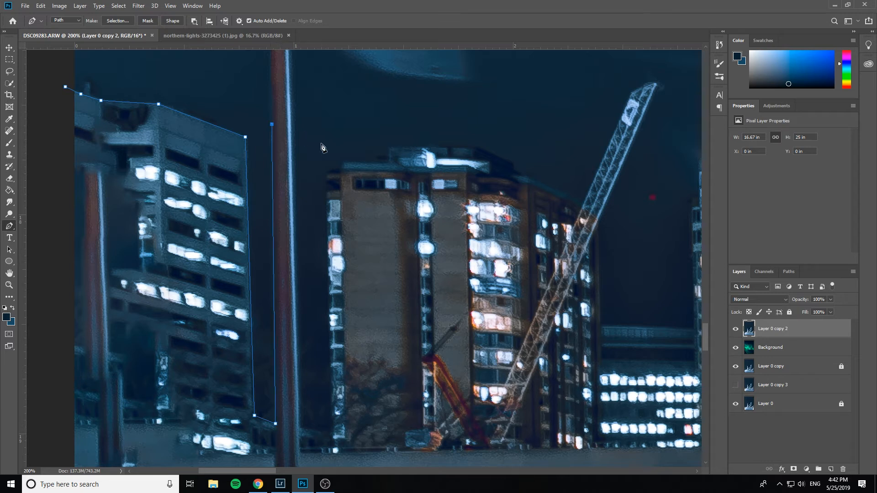
pyautogui.scroll(3, 305, 137)
pyautogui.scroll(6, 308, 141)
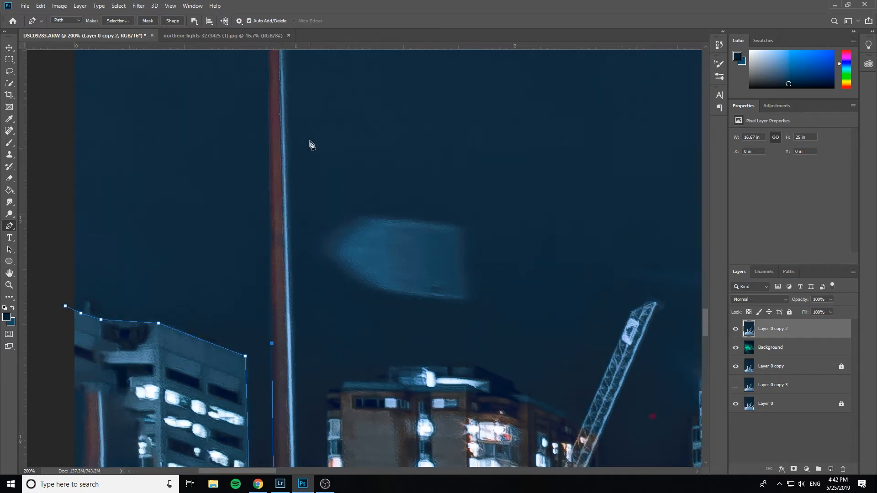
pyautogui.scroll(5, 283, 145)
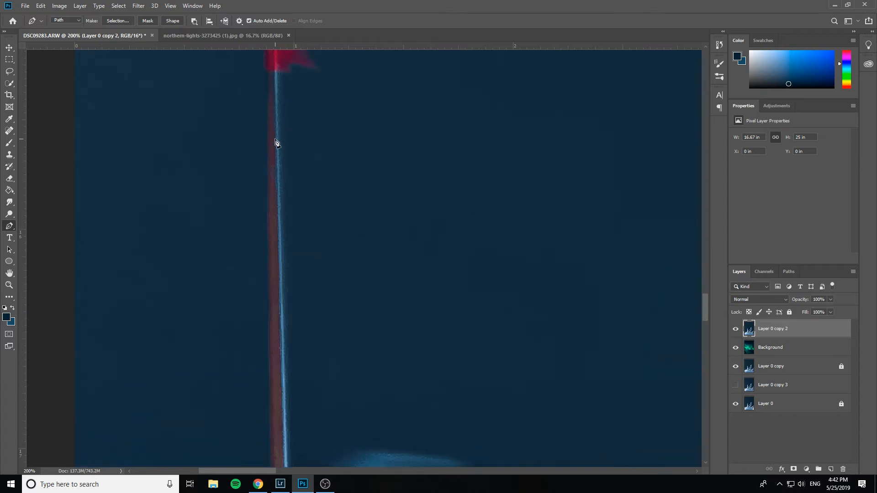
pyautogui.scroll(10, 272, 121)
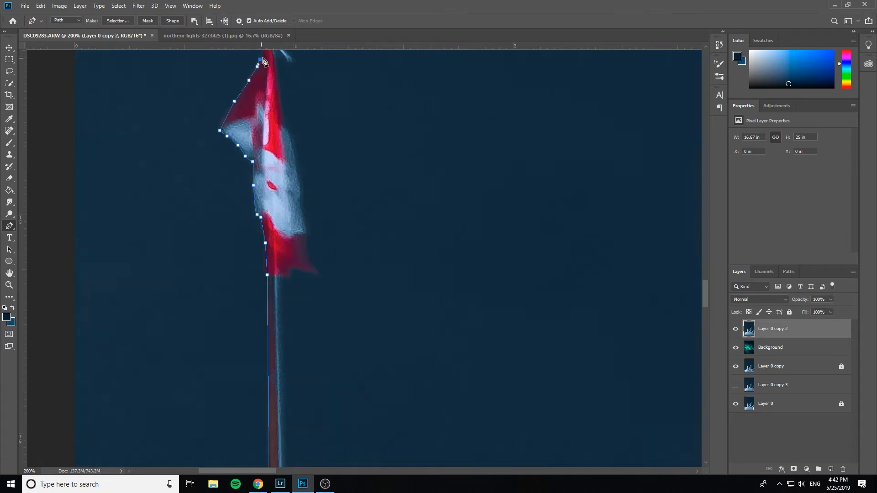
# Trace the path over the top of the left curved tower and down along its curved facade.
pyautogui.hscroll(15, 389, 180)
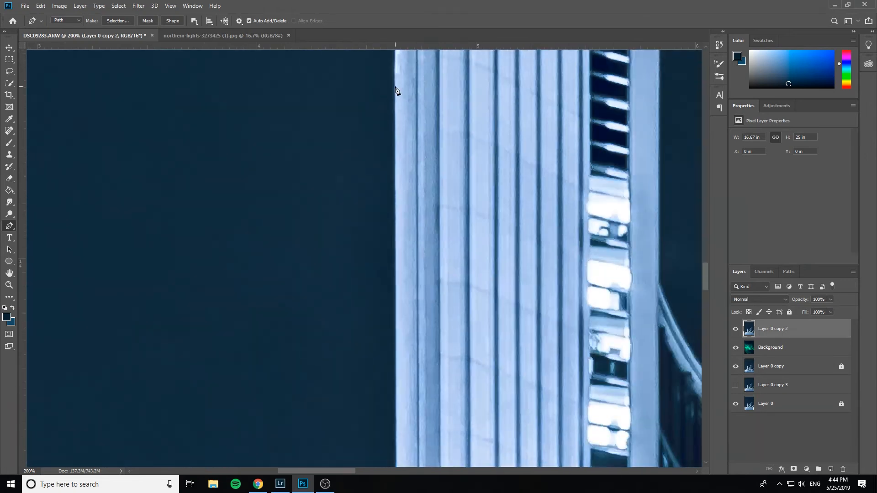
pyautogui.click(395, 87)
pyautogui.scroll(5, 395, 87)
pyautogui.click(421, 86)
pyautogui.click(593, 167)
pyautogui.moveTo(343, 471); pyautogui.dragTo(396, 479)
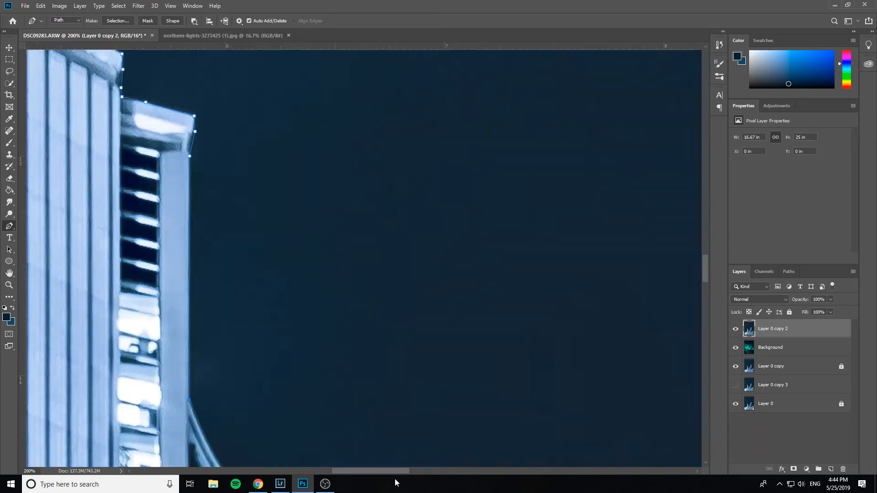
pyautogui.scroll(-6, 262, 270)
pyautogui.click(301, 310)
# Extend the path between the two towers and up around the top of the taller right tower.
pyautogui.moveTo(705, 283)
pyautogui.mouseDown()
pyautogui.moveTo(703, 328)
pyautogui.moveTo(703, 284)
pyautogui.mouseUp()
pyautogui.moveTo(394, 471); pyautogui.dragTo(487, 471)
pyautogui.click(178, 276)
pyautogui.scroll(8, 178, 276)
pyautogui.click(471, 339)
pyautogui.click(558, 299)
pyautogui.click(566, 103)
pyautogui.click(642, 82)
pyautogui.click(627, 109)
# Trace the path down the right tower and along the low rooftops to the photo's right edge.
pyautogui.moveTo(705, 227); pyautogui.dragTo(704, 345)
pyautogui.moveTo(484, 471); pyautogui.dragTo(542, 471)
pyautogui.click(351, 291)
pyautogui.click(503, 162)
pyautogui.click(473, 96)
pyautogui.click(494, 86)
pyautogui.click(535, 77)
pyautogui.hscroll(4, 536, 77)
pyautogui.click(479, 129)
pyautogui.click(478, 92)
# Close the path by running it just outside the photo's bottom corners and back to the starting anchor.
pyautogui.hotkey('ctrl', '-')
pyautogui.hotkey('ctrl', '-')
pyautogui.hotkey('ctrl', '-')
pyautogui.hotkey('ctrl', '-')
pyautogui.hotkey('ctrl', '-')
pyautogui.hotkey('ctrl', '-')
pyautogui.hotkey('ctrl', '-')
pyautogui.click(482, 433)
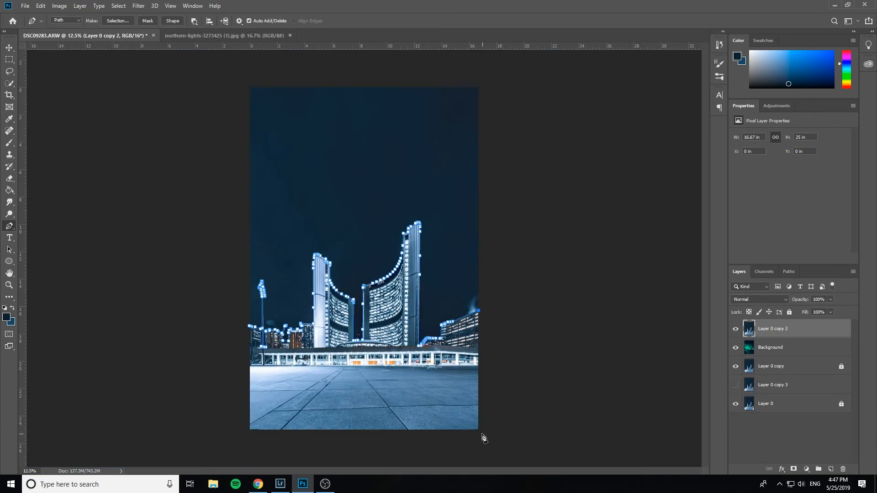
pyautogui.click(482, 433)
pyautogui.click(248, 436)
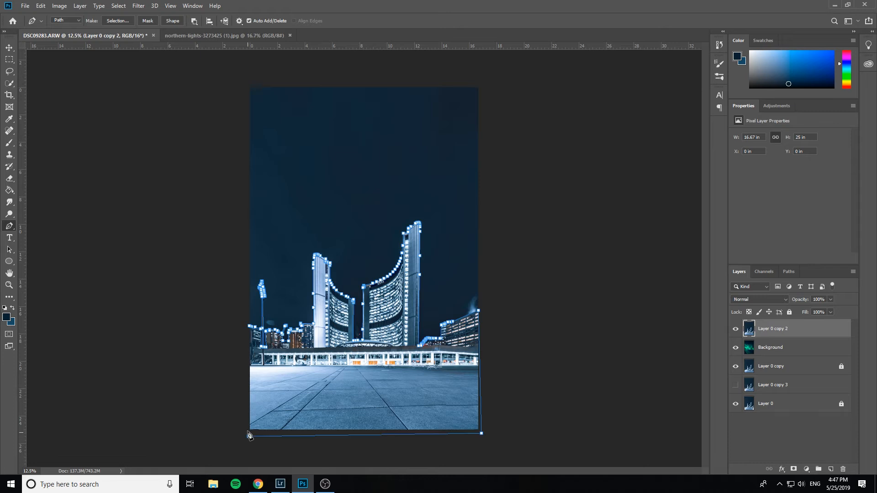
pyautogui.click(250, 329)
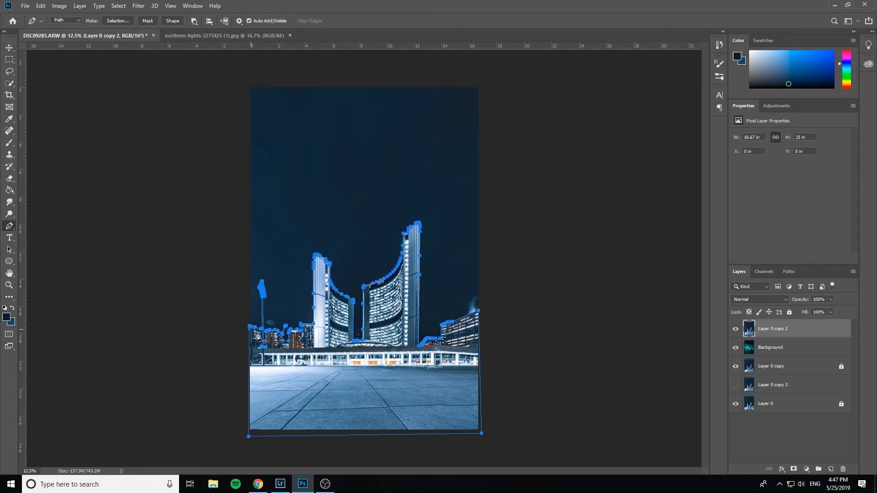
# Convert the closed path into a new selection with a feather radius of 1 pixel and no anti-aliasing.
pyautogui.rightClick(290, 363)
pyautogui.click(329, 196)
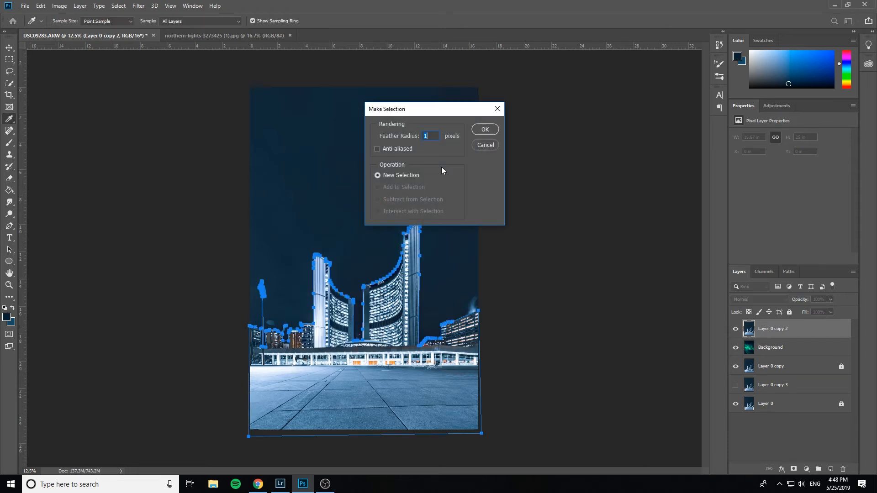
pyautogui.click(494, 127)
# Invert the selection to cover the buildings and plaza, and use it as a layer mask on Layer 0 copy 2.
pyautogui.click(9, 60)
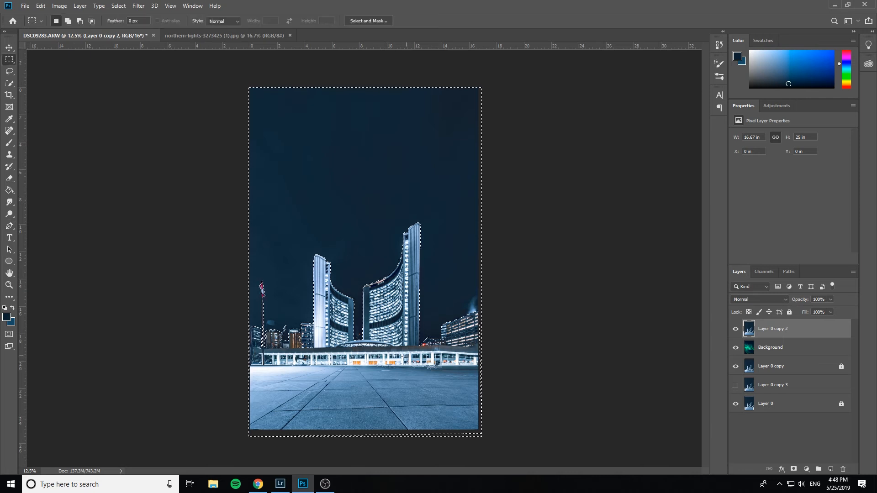
pyautogui.rightClick(378, 361)
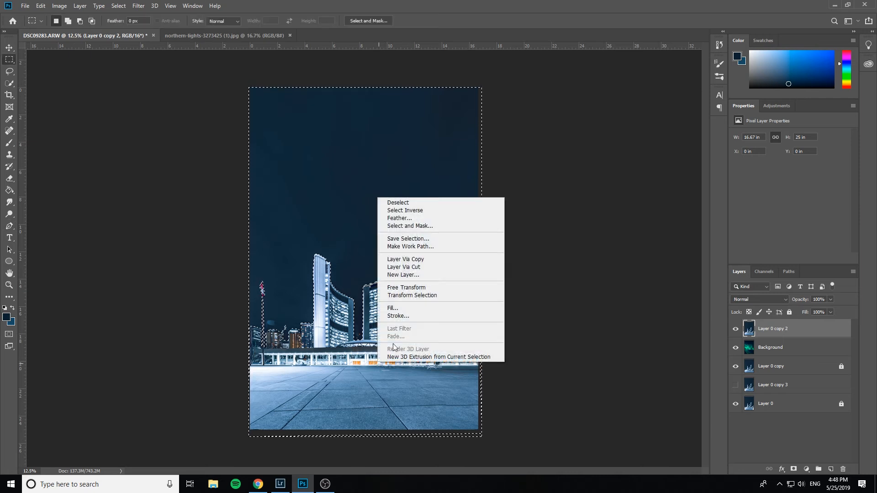
pyautogui.click(428, 211)
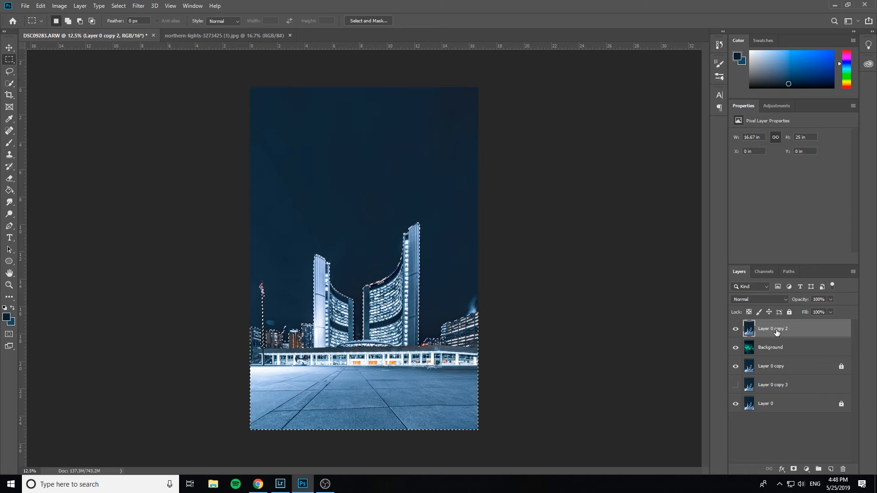
pyautogui.click(792, 469)
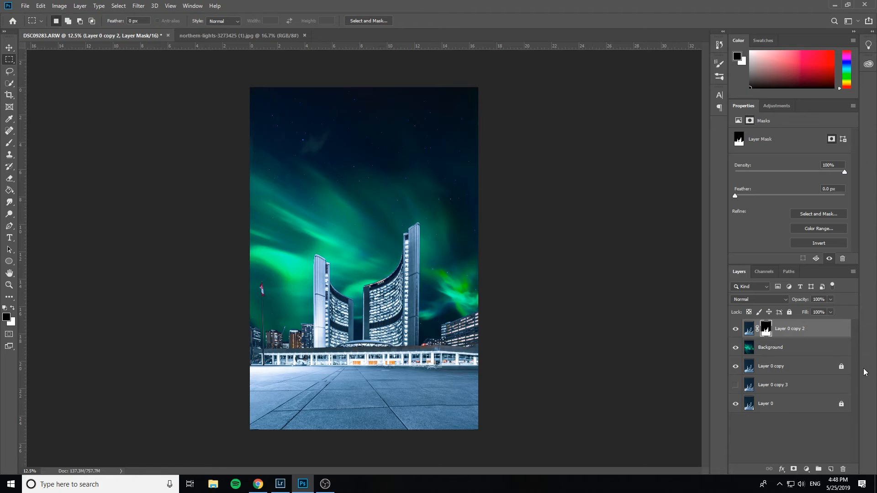
# Feather the layer mask of Layer 0 copy 2 by 1.4 px to soften the building edges.
pyautogui.hotkey('ctrl', '+')
pyautogui.hotkey('ctrl', '+')
pyautogui.hotkey('ctrl', '+')
pyautogui.moveTo(734, 196)
pyautogui.mouseDown()
pyautogui.moveTo(755, 198)
pyautogui.moveTo(742, 199)
pyautogui.mouseUp()
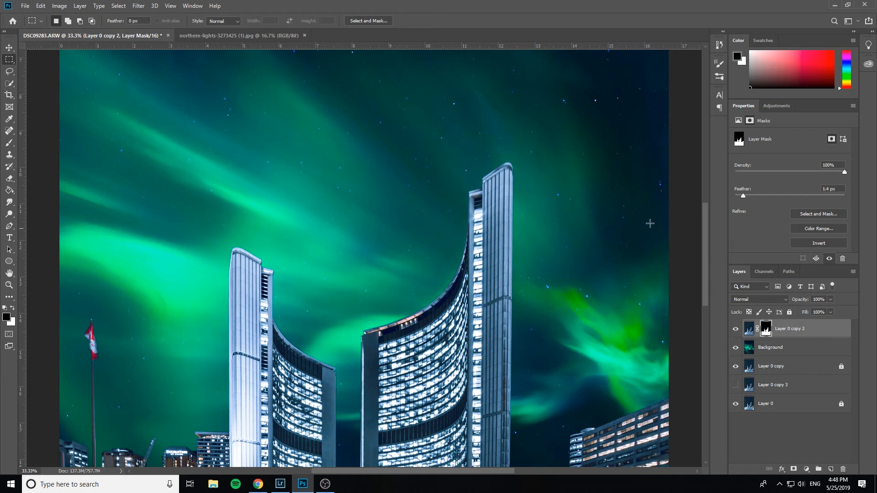
# Set the blend mode of the northern lights Background layer to Screen.
pyautogui.scroll(-2, 612, 208)
pyautogui.moveTo(707, 240); pyautogui.dragTo(711, 283)
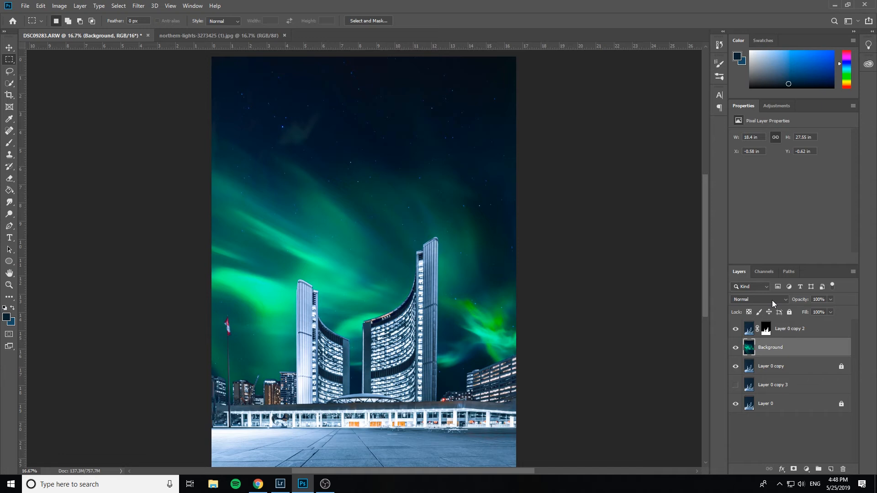
pyautogui.click(772, 300)
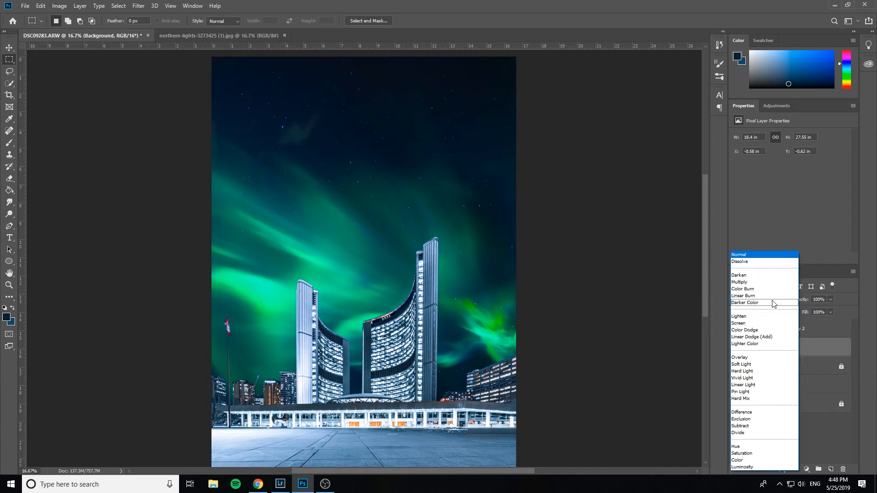
pyautogui.click(746, 325)
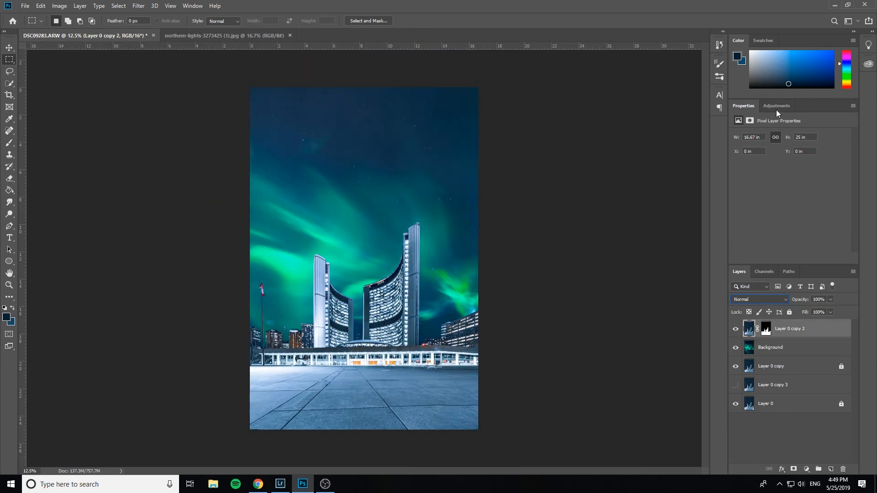
# Add a Brightness/Contrast adjustment above Layer 0 copy 2 with brightness -12 and contrast 26.
pyautogui.click(776, 106)
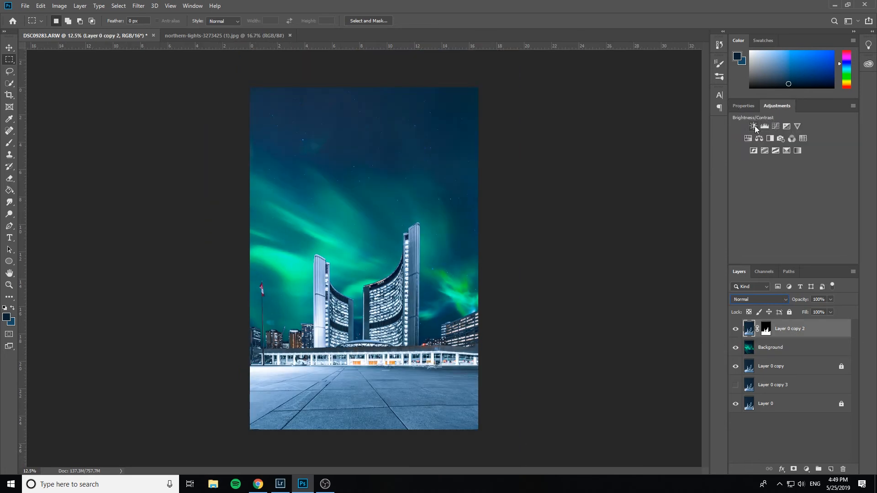
pyautogui.click(754, 126)
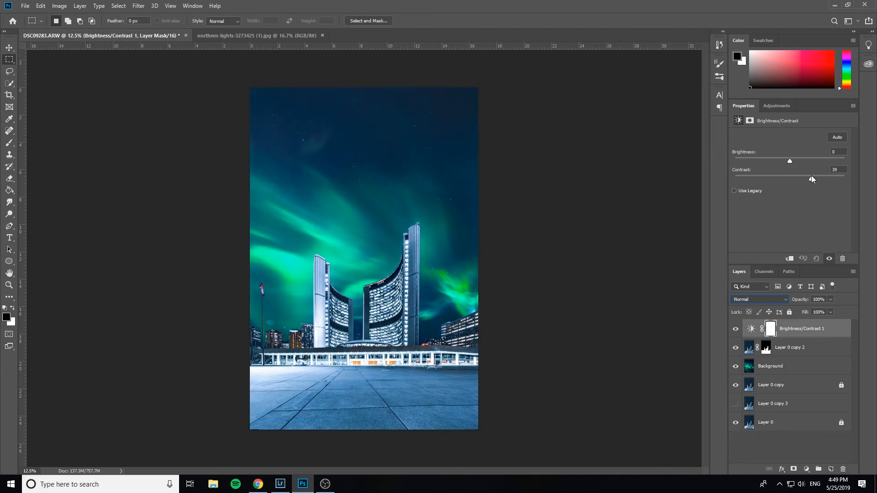
pyautogui.moveTo(807, 177); pyautogui.dragTo(781, 161)
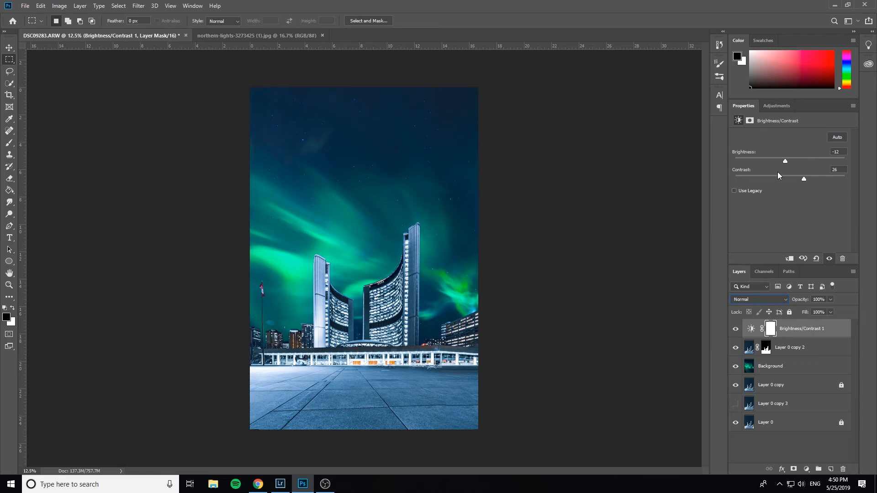
# Add a Curves adjustment above Brightness/Contrast 1, with shadow, midtone and highlight points forming a gentle contrast curve.
pyautogui.click(776, 106)
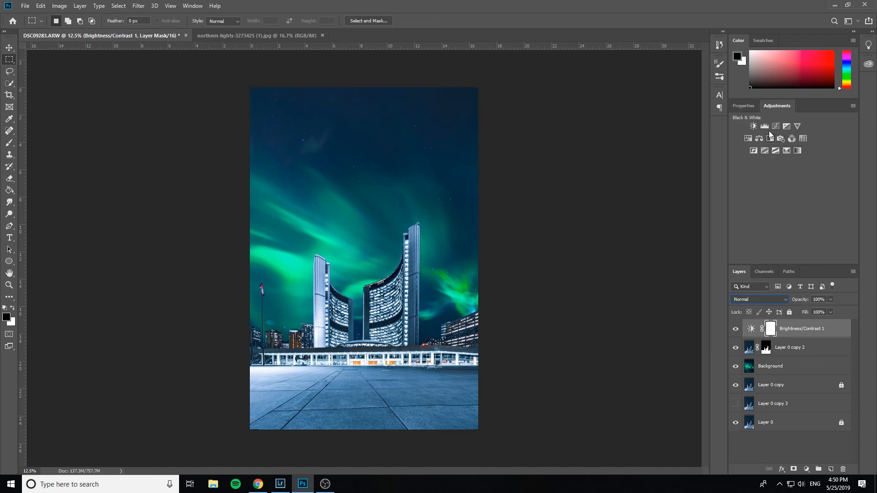
pyautogui.click(774, 126)
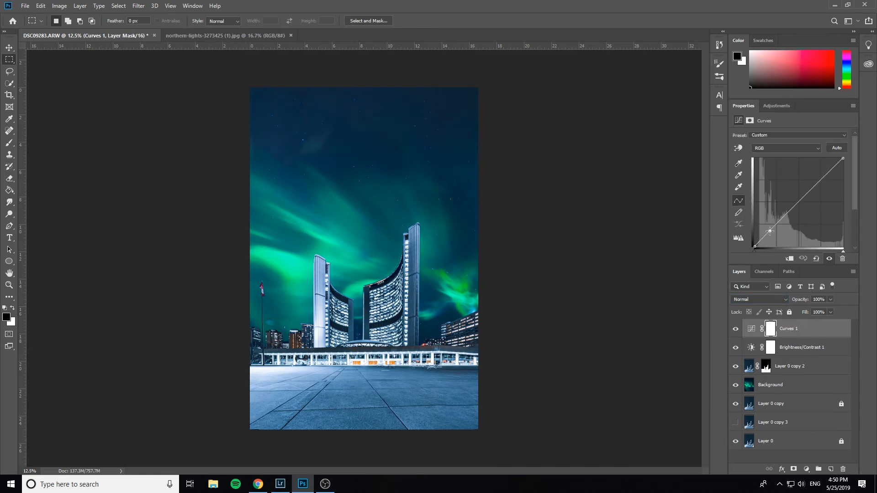
pyautogui.moveTo(770, 232); pyautogui.dragTo(771, 232)
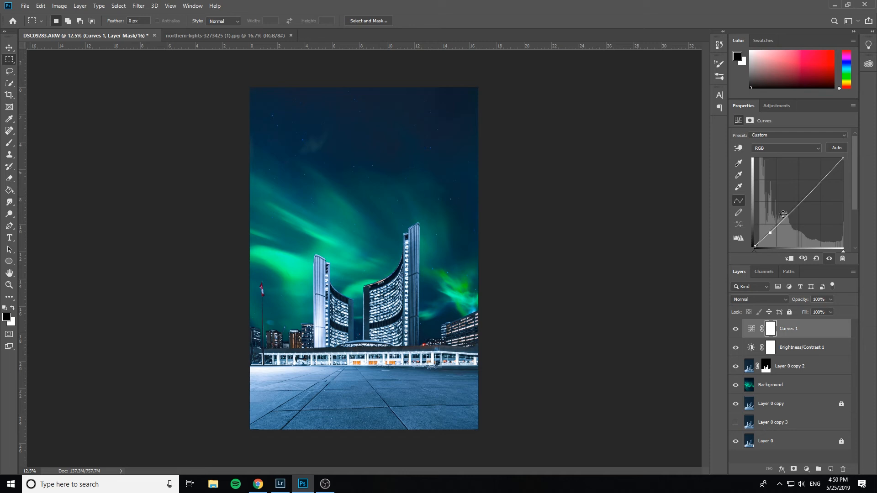
pyautogui.click(800, 199)
pyautogui.moveTo(800, 198); pyautogui.dragTo(802, 199)
pyautogui.moveTo(826, 172); pyautogui.dragTo(827, 172)
pyautogui.moveTo(826, 172); pyautogui.dragTo(826, 173)
# Add a Selective Color adjustment and, for the Reds, raise yellow to about +33 and lower magenta.
pyautogui.click(777, 107)
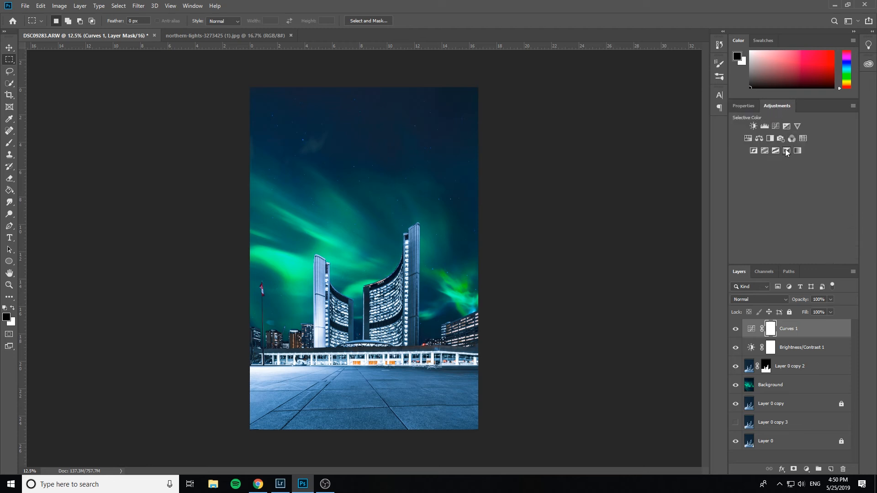
pyautogui.click(785, 151)
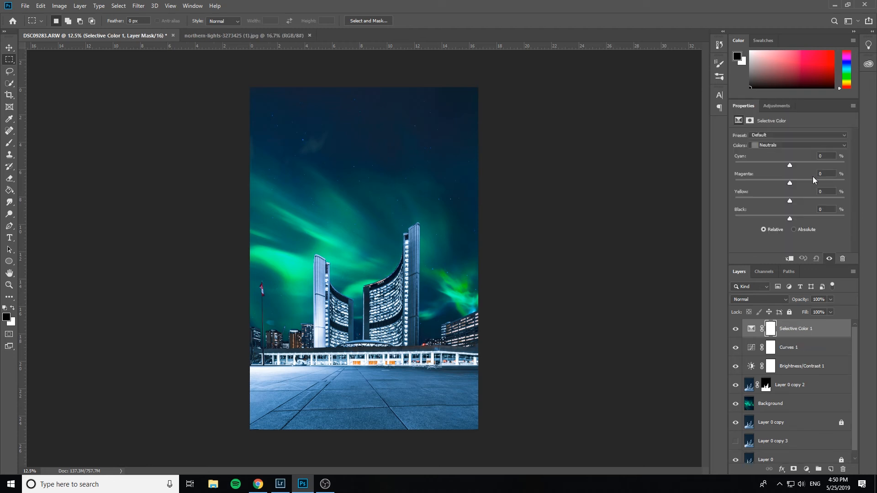
pyautogui.click(785, 145)
pyautogui.click(774, 150)
pyautogui.moveTo(788, 203); pyautogui.dragTo(810, 203)
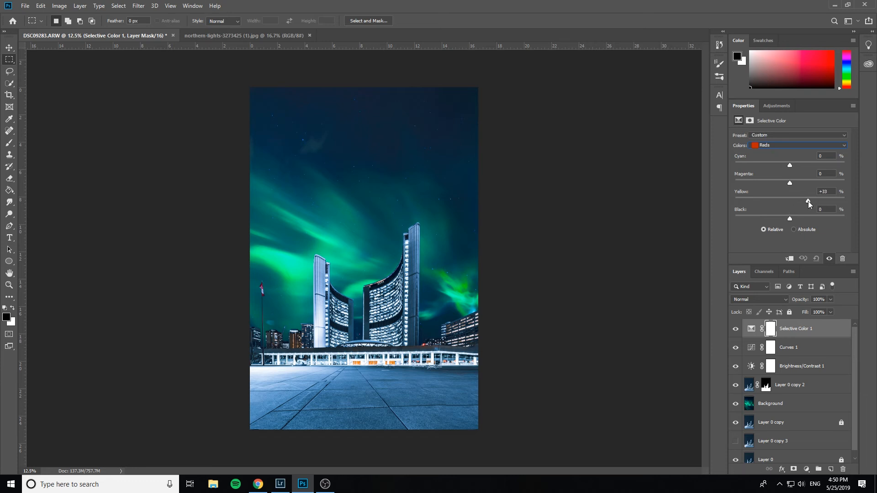
pyautogui.moveTo(789, 182); pyautogui.dragTo(773, 182)
# Set the yellow amount of the Yellows to +62 in the Selective Color adjustment.
pyautogui.click(771, 146)
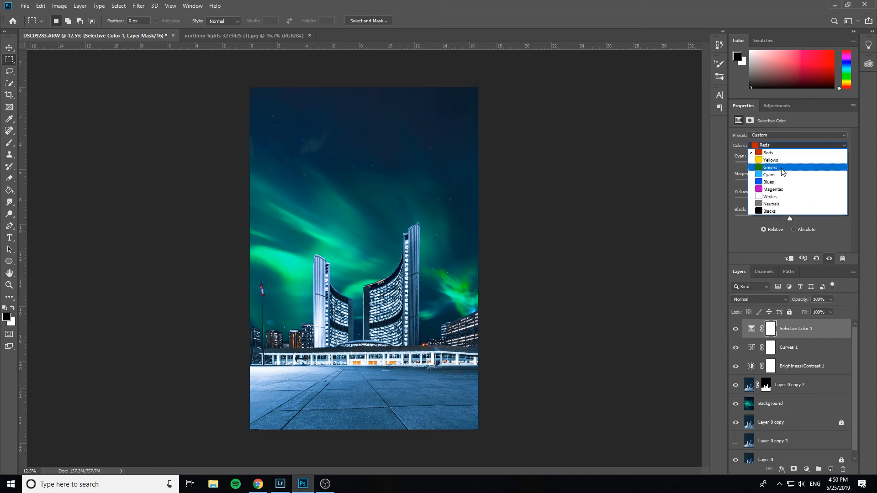
pyautogui.click(776, 154)
pyautogui.moveTo(790, 201); pyautogui.dragTo(825, 209)
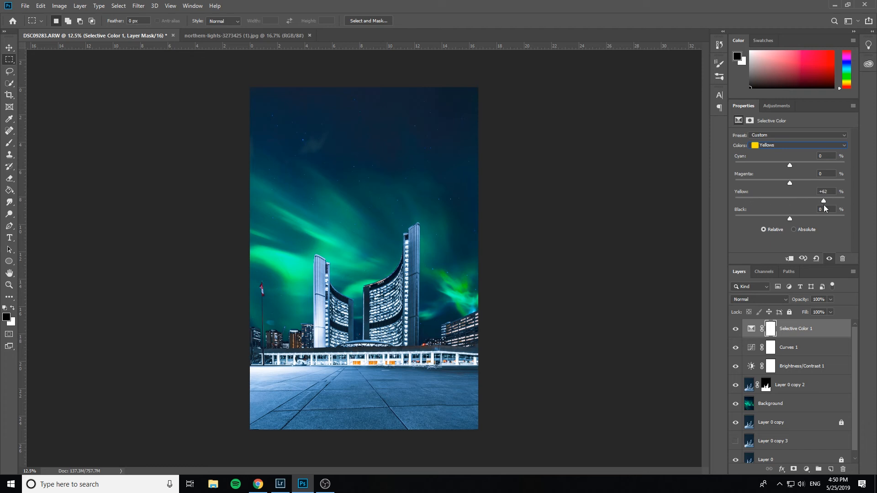
# Test the yellow range of the Cyans in Selective Color and settle on a slight increase of about +18.
pyautogui.click(779, 146)
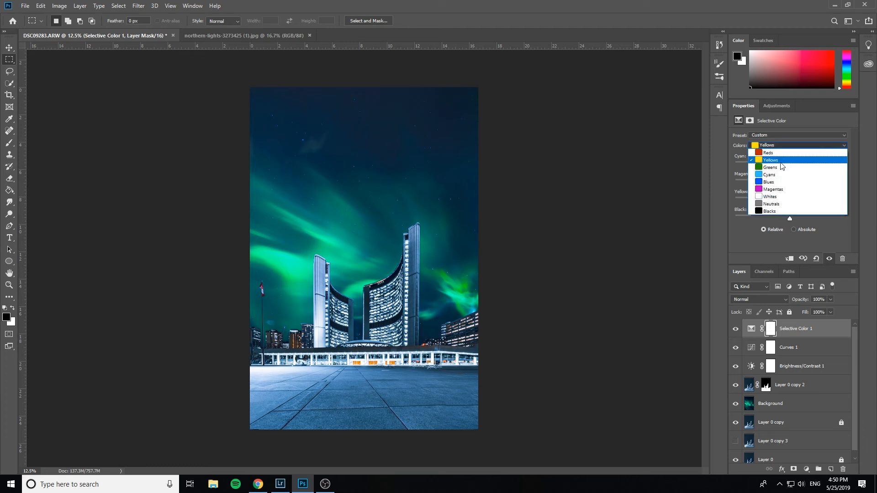
pyautogui.click(782, 163)
pyautogui.moveTo(790, 201); pyautogui.dragTo(777, 201)
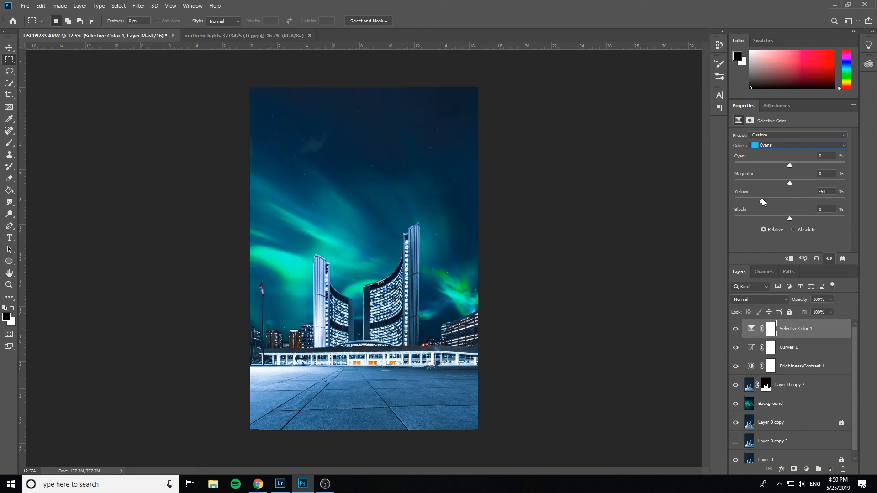
pyautogui.moveTo(845, 208); pyautogui.dragTo(875, 210)
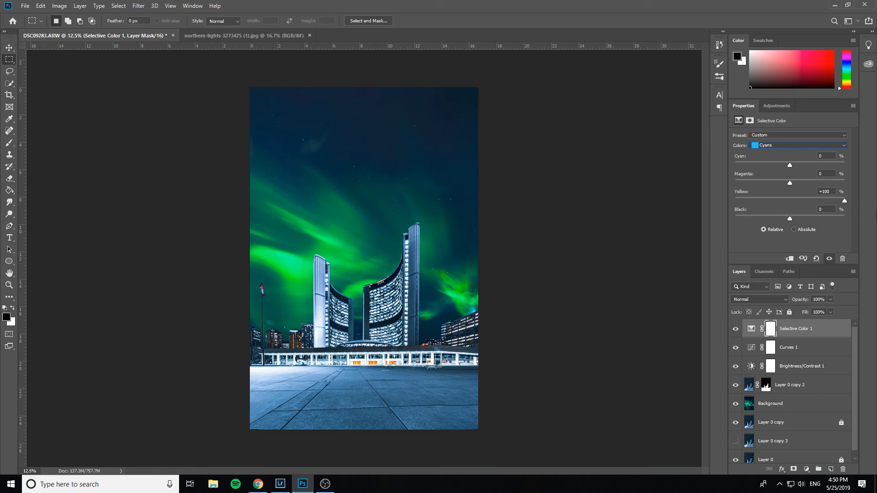
pyautogui.moveTo(875, 215); pyautogui.dragTo(829, 211)
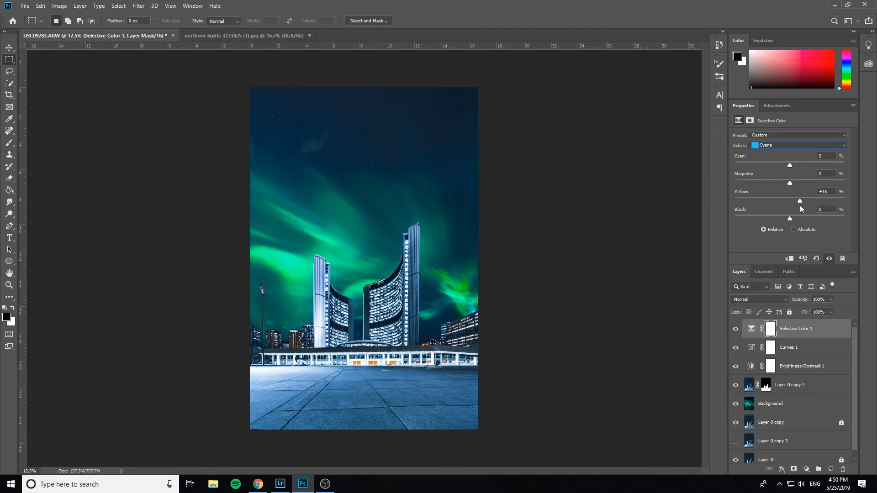
pyautogui.moveTo(796, 181); pyautogui.dragTo(793, 202)
# In Selective Color, lower yellow and raise black for the Blues, and set yellow and black of the Whites to +100.
pyautogui.click(798, 145)
pyautogui.click(771, 183)
pyautogui.moveTo(771, 199); pyautogui.dragTo(780, 200)
pyautogui.moveTo(789, 218); pyautogui.dragTo(802, 218)
pyautogui.click(798, 145)
pyautogui.click(776, 182)
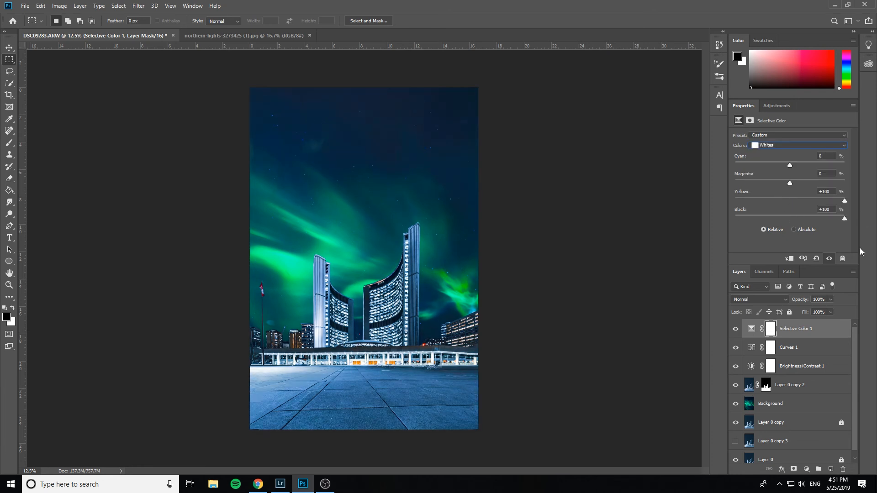
# For the Neutrals in Selective Color, set yellow to about +3 and raise black slightly.
pyautogui.click(798, 145)
pyautogui.click(786, 155)
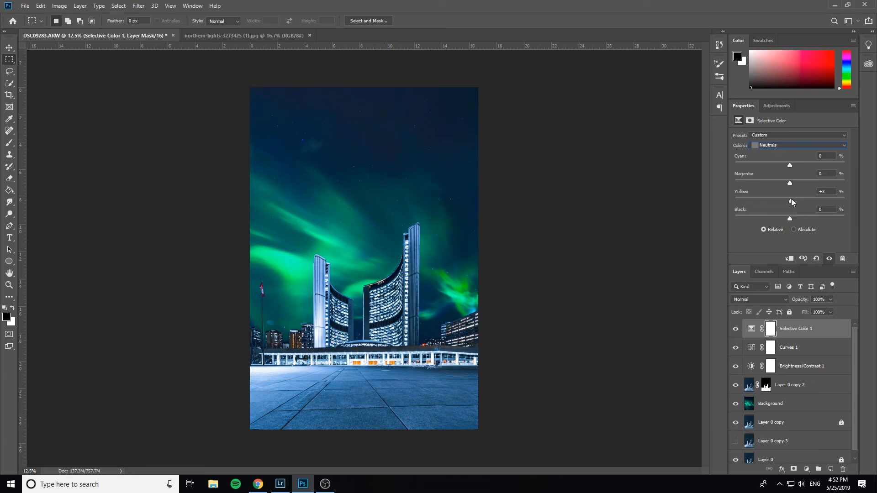
pyautogui.moveTo(789, 219); pyautogui.dragTo(791, 218)
# For the Blacks in Selective Color, set black to +5 and yellow to about -2, and compare the image without the adjustment.
pyautogui.click(797, 145)
pyautogui.click(774, 207)
pyautogui.moveTo(790, 218); pyautogui.dragTo(792, 218)
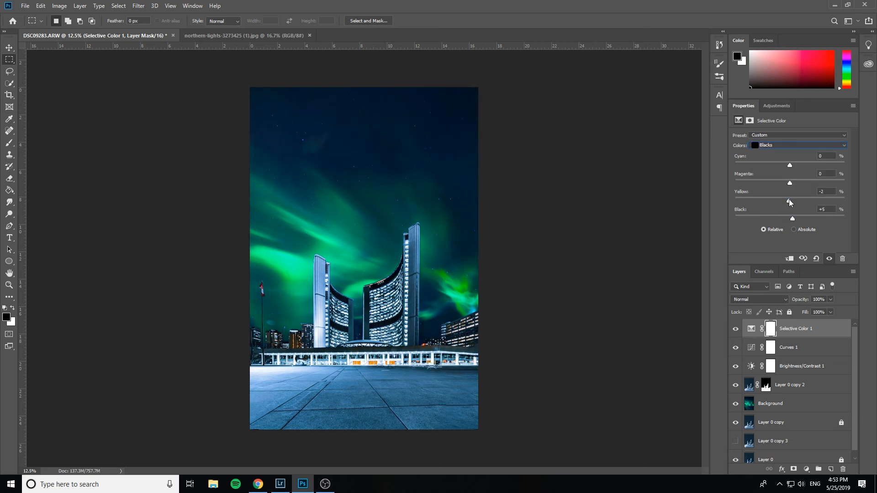
pyautogui.moveTo(788, 182); pyautogui.dragTo(791, 166)
pyautogui.moveTo(735, 329)
pyautogui.mouseDown()
pyautogui.moveTo(733, 351)
pyautogui.moveTo(732, 329)
pyautogui.mouseUp()
# Create a new layer beneath Brightness/Contrast 1 and paint the whole plaza floor on it in dark teal.
pyautogui.click(830, 471)
pyautogui.moveTo(818, 329); pyautogui.dragTo(823, 395)
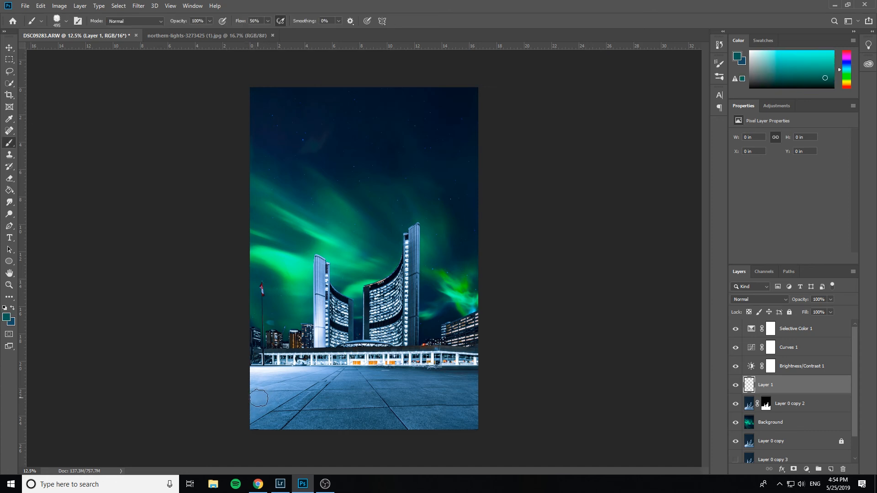
pyautogui.moveTo(287, 385)
pyautogui.mouseDown()
pyautogui.moveTo(258, 388)
pyautogui.moveTo(290, 395)
pyautogui.moveTo(274, 425)
pyautogui.moveTo(261, 422)
pyautogui.moveTo(486, 420)
pyautogui.moveTo(348, 385)
pyautogui.moveTo(429, 383)
pyautogui.moveTo(325, 397)
pyautogui.moveTo(289, 377)
pyautogui.moveTo(182, 378)
pyautogui.mouseUp()
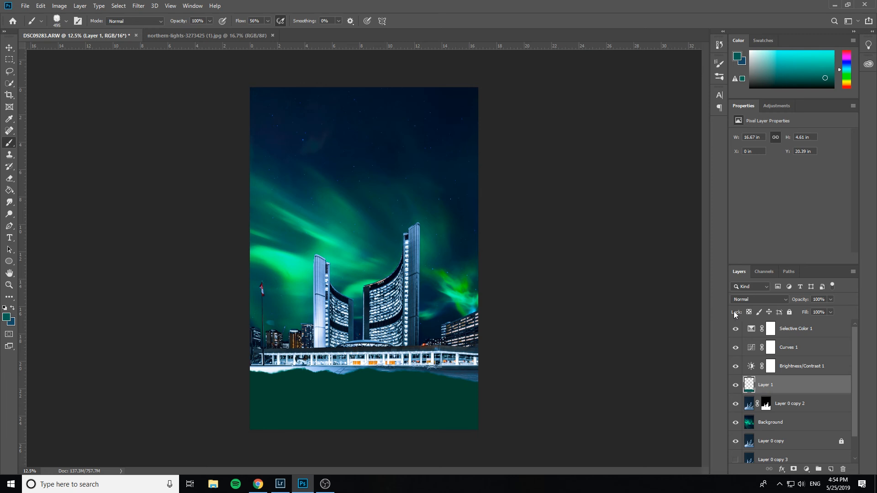
# Try the Lighten blend mode on the teal plaza layer and open its opacity control.
pyautogui.click(774, 299)
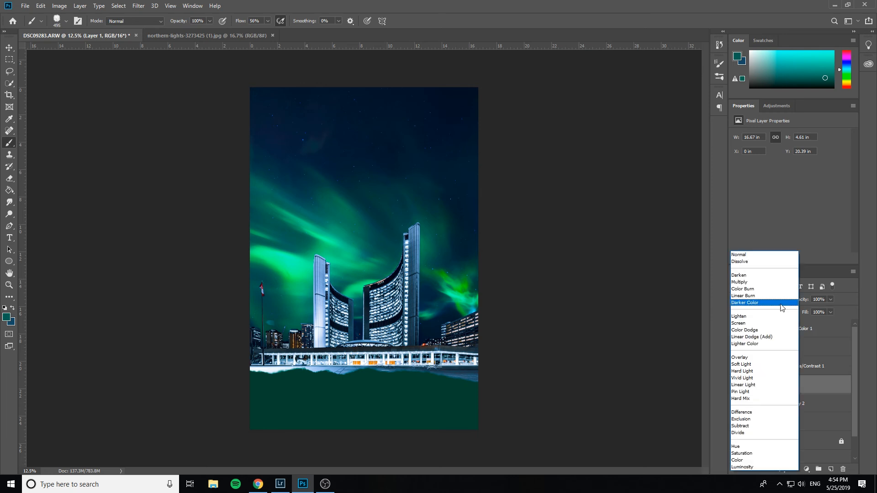
pyautogui.click(761, 323)
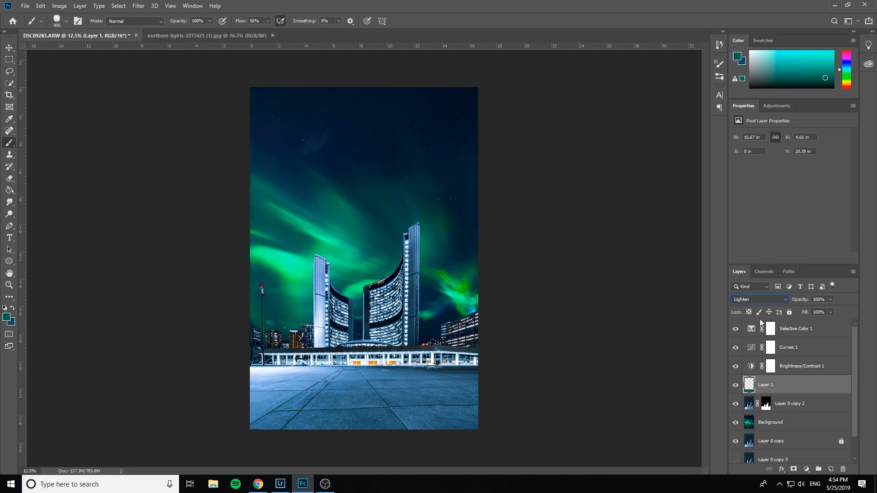
pyautogui.click(830, 300)
# Select the northern lights Background layer, save the composite, and switch to Lightroom.
pyautogui.click(770, 422)
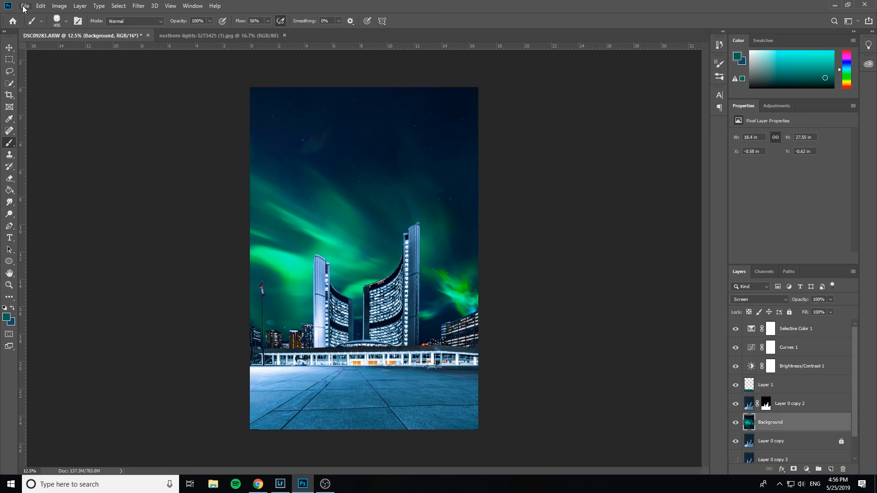
pyautogui.click(25, 6)
pyautogui.click(71, 99)
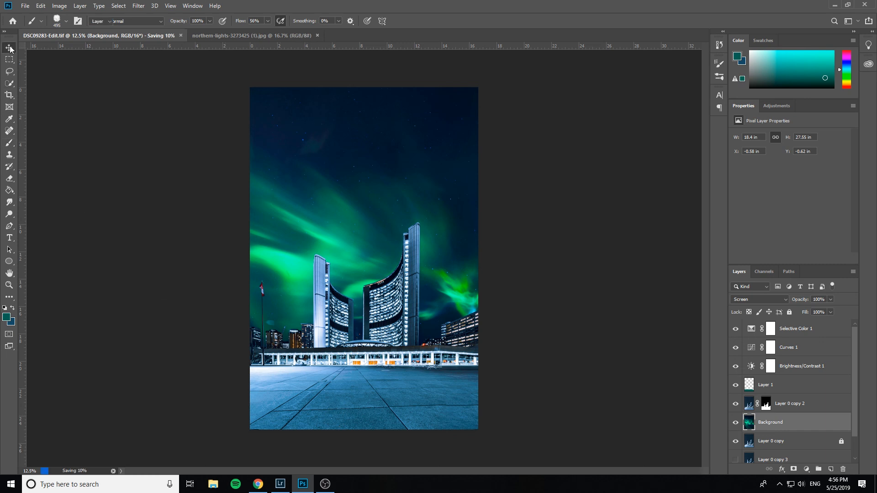
pyautogui.click(280, 484)
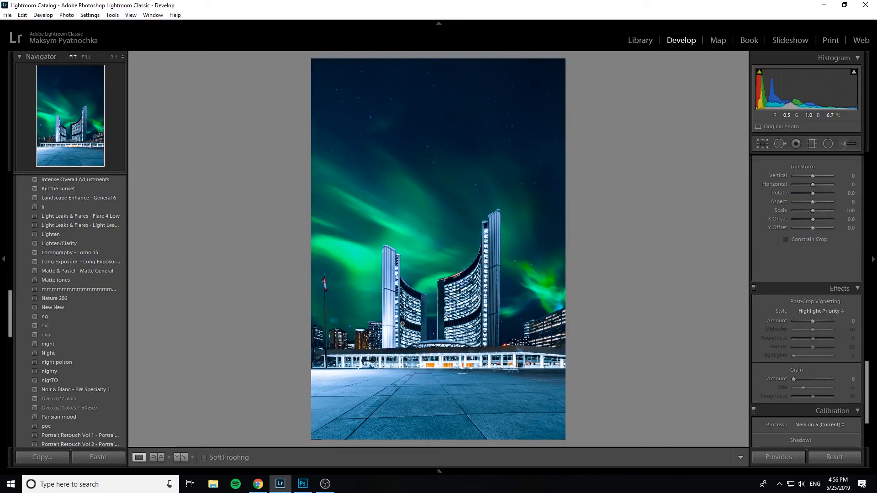
# Inspect the buildings up close, and darken the photo's edges with a post-crop vignette amount of -27.
pyautogui.click(387, 247)
pyautogui.moveTo(449, 320); pyautogui.dragTo(375, 194)
pyautogui.moveTo(503, 372); pyautogui.dragTo(405, 202)
pyautogui.moveTo(487, 434); pyautogui.dragTo(502, 246)
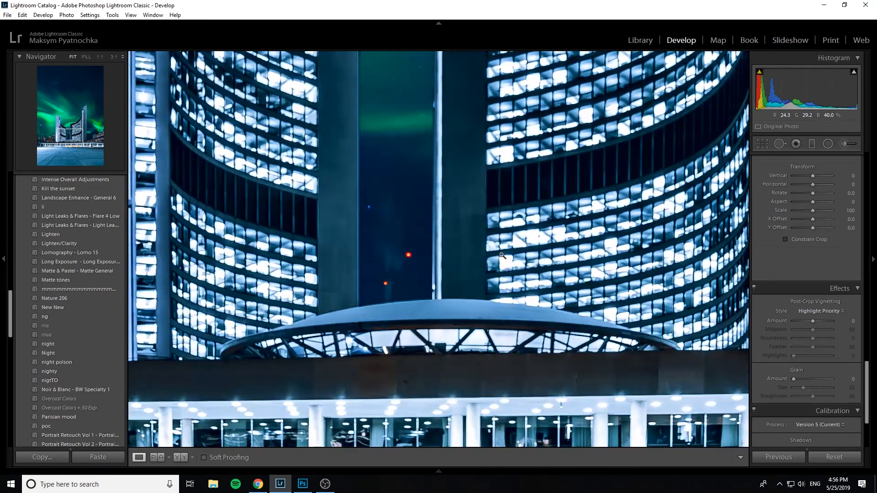
pyautogui.click(502, 254)
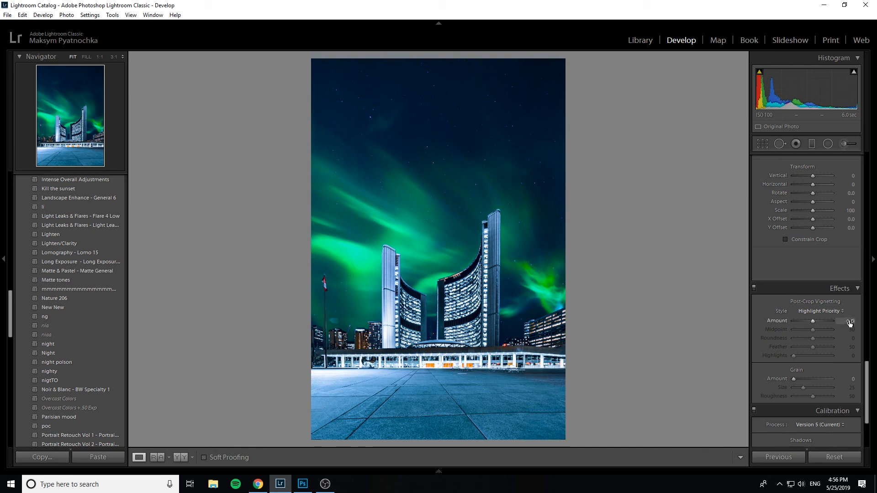
pyautogui.moveTo(850, 322)
pyautogui.mouseDown()
pyautogui.moveTo(829, 323)
pyautogui.moveTo(839, 323)
pyautogui.mouseUp()
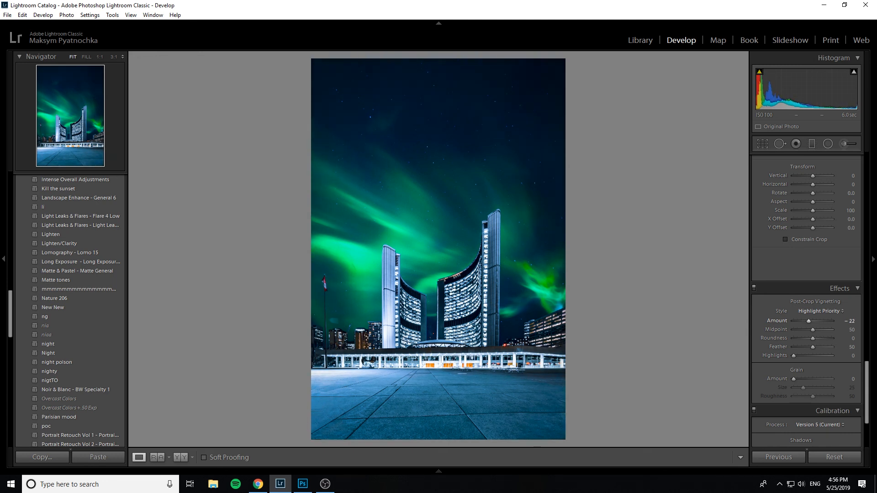
pyautogui.press('Down')
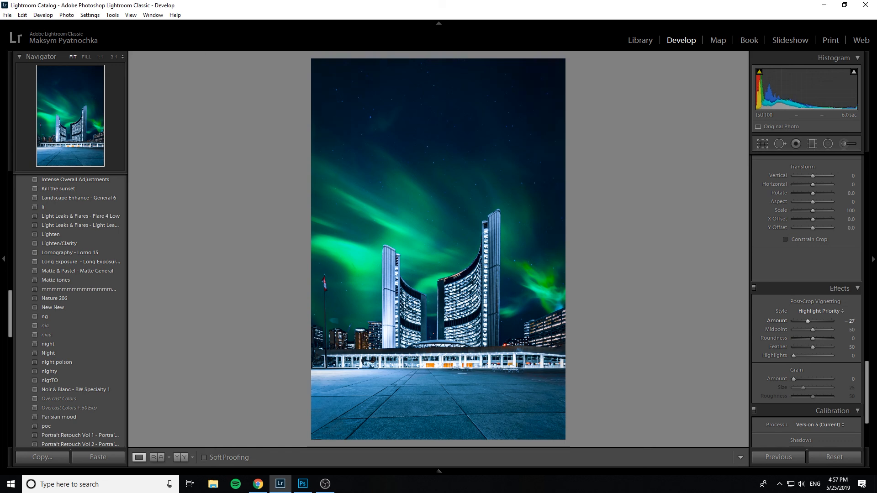
# Set the photo's clarity to +16.
pyautogui.press(',')
pyautogui.press(',')
pyautogui.press(',')
pyautogui.press(',')
pyautogui.press('Up')
pyautogui.press('Up')
pyautogui.press('Down')
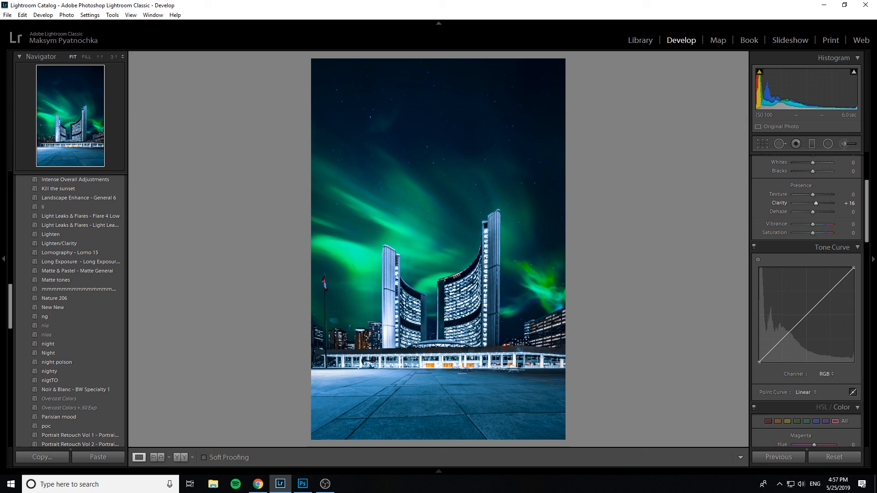
# Fine-tune the photo's colors, shifting the aurora's green toward teal and setting the Yellow saturation to +38.
pyautogui.press('Up')
pyautogui.press('Up')
pyautogui.press('Up')
pyautogui.press('Up')
pyautogui.press('Up')
pyautogui.press('Up')
pyautogui.press('Up')
pyautogui.press('Up')
pyautogui.press('Up')
pyautogui.press('.')
pyautogui.press('Down')
pyautogui.press('Down')
pyautogui.press('Down')
pyautogui.press('Down')
pyautogui.press('Down')
pyautogui.press('Down')
pyautogui.press('Down')
pyautogui.press('Down')
pyautogui.press('Down')
pyautogui.press('Down')
pyautogui.press('Down')
pyautogui.press('Down')
pyautogui.press(';')
pyautogui.press(',')
pyautogui.press(',')
pyautogui.press('Up')
pyautogui.press('Up')
pyautogui.press('Up')
pyautogui.press('Up')
pyautogui.press('Up')
pyautogui.press('Up')
pyautogui.press('Up')
pyautogui.press('Up')
pyautogui.press('Up')
pyautogui.press('Up')
pyautogui.press('Up')
pyautogui.press('Up')
pyautogui.press('Up')
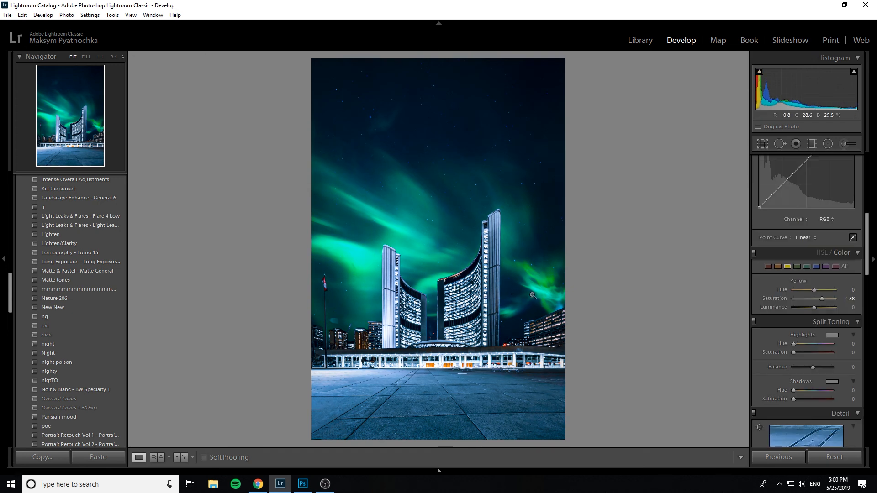
# Export the photo to F:\Camera\Edited\City under the custom name lightroom127.
pyautogui.rightClick(524, 282)
pyautogui.moveTo(593, 236)
pyautogui.click(669, 235)
pyautogui.doubleClick(431, 285)
pyautogui.click(431, 285)
pyautogui.press('BackSpace')
pyautogui.press('BackSpace')
pyautogui.press('BackSpace')
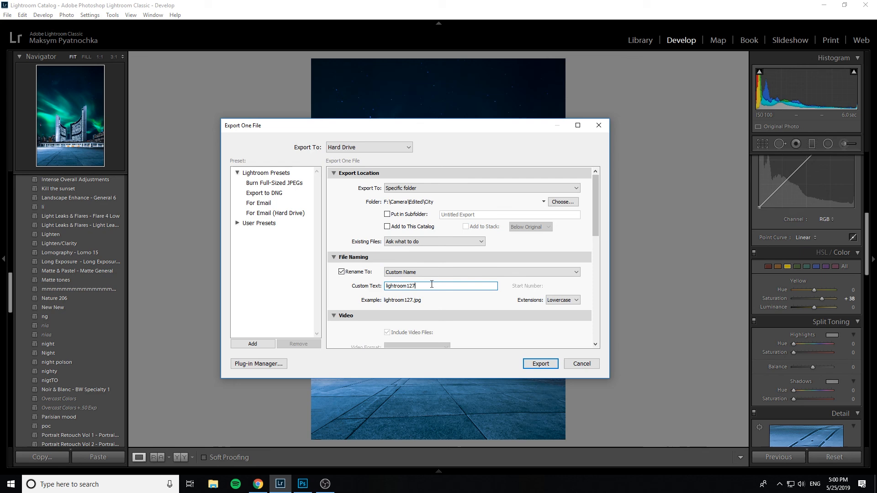
pyautogui.press('Return')
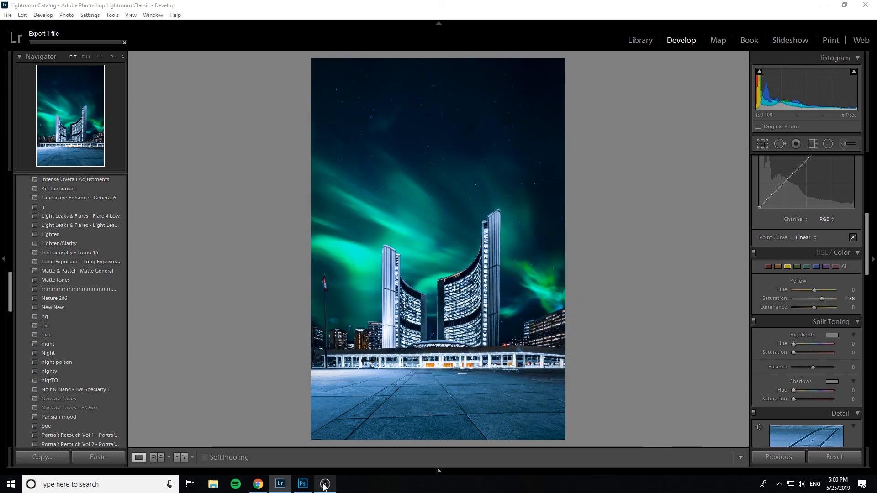